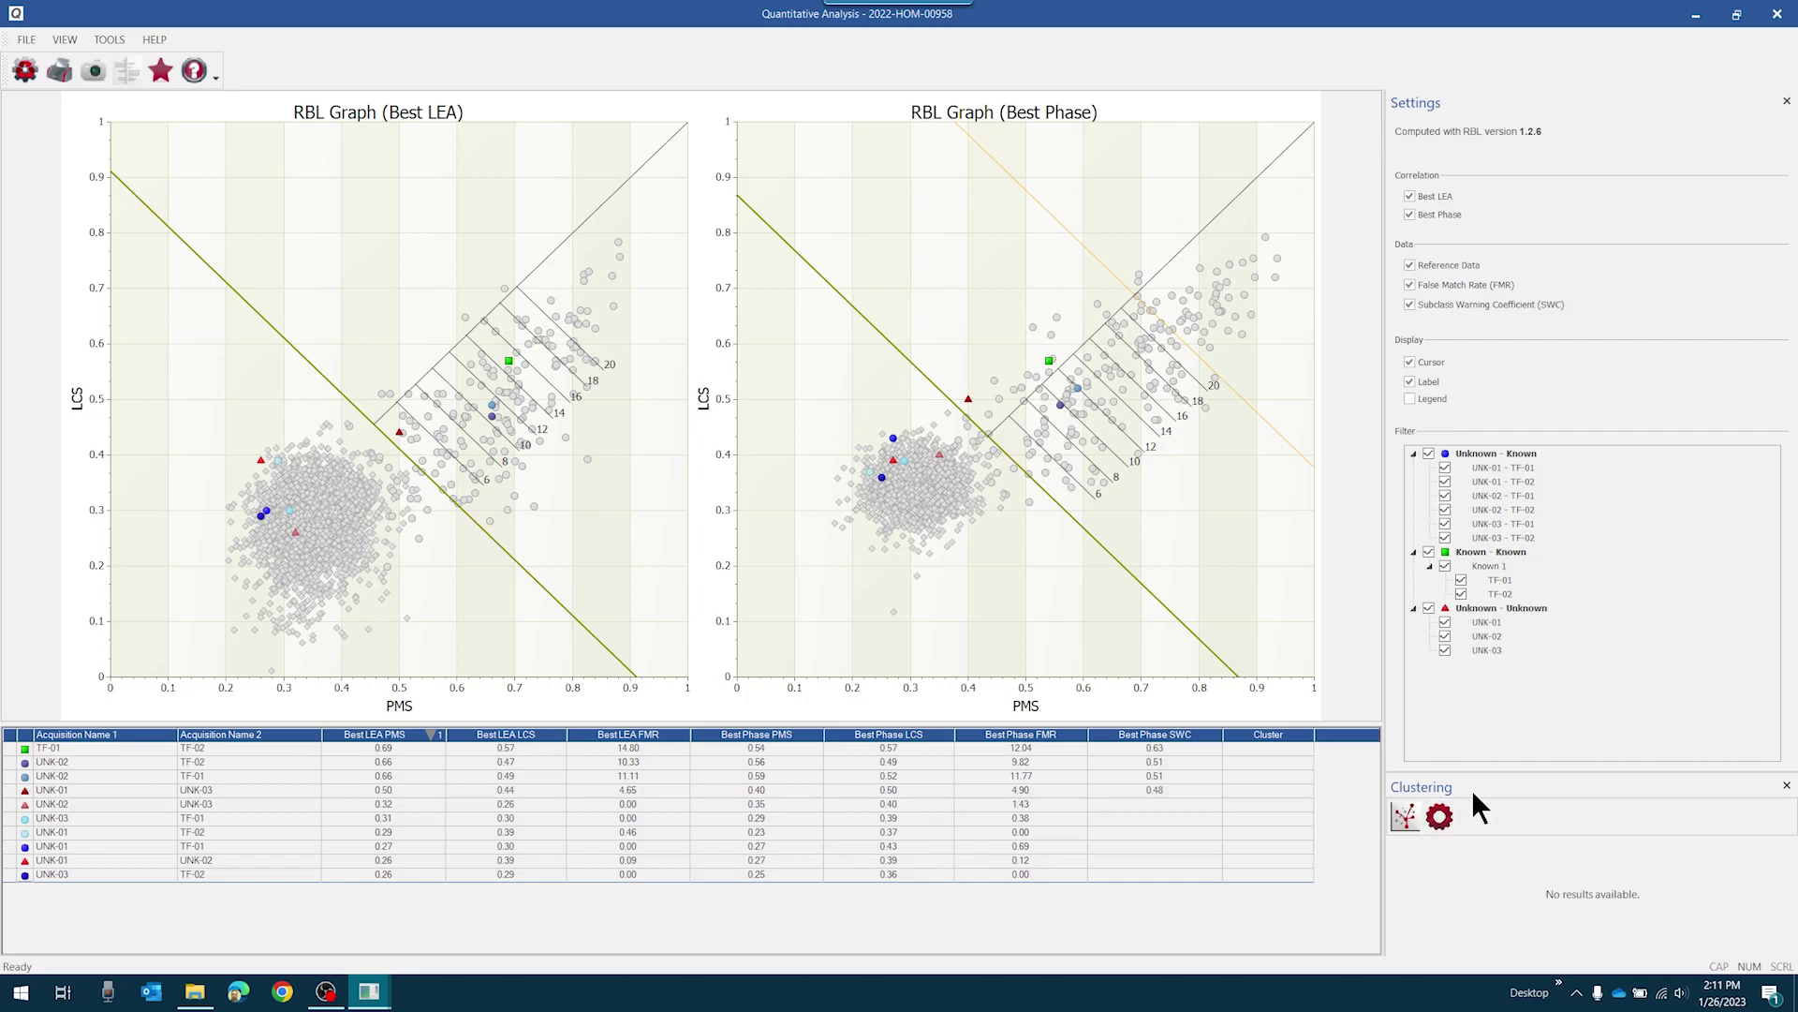
Run clustering on the acquisitions and highlight the UNK-02 and TF-01 pair of cluster 1 on the graphs.
left_click_drag(1468, 770, 1467, 693)
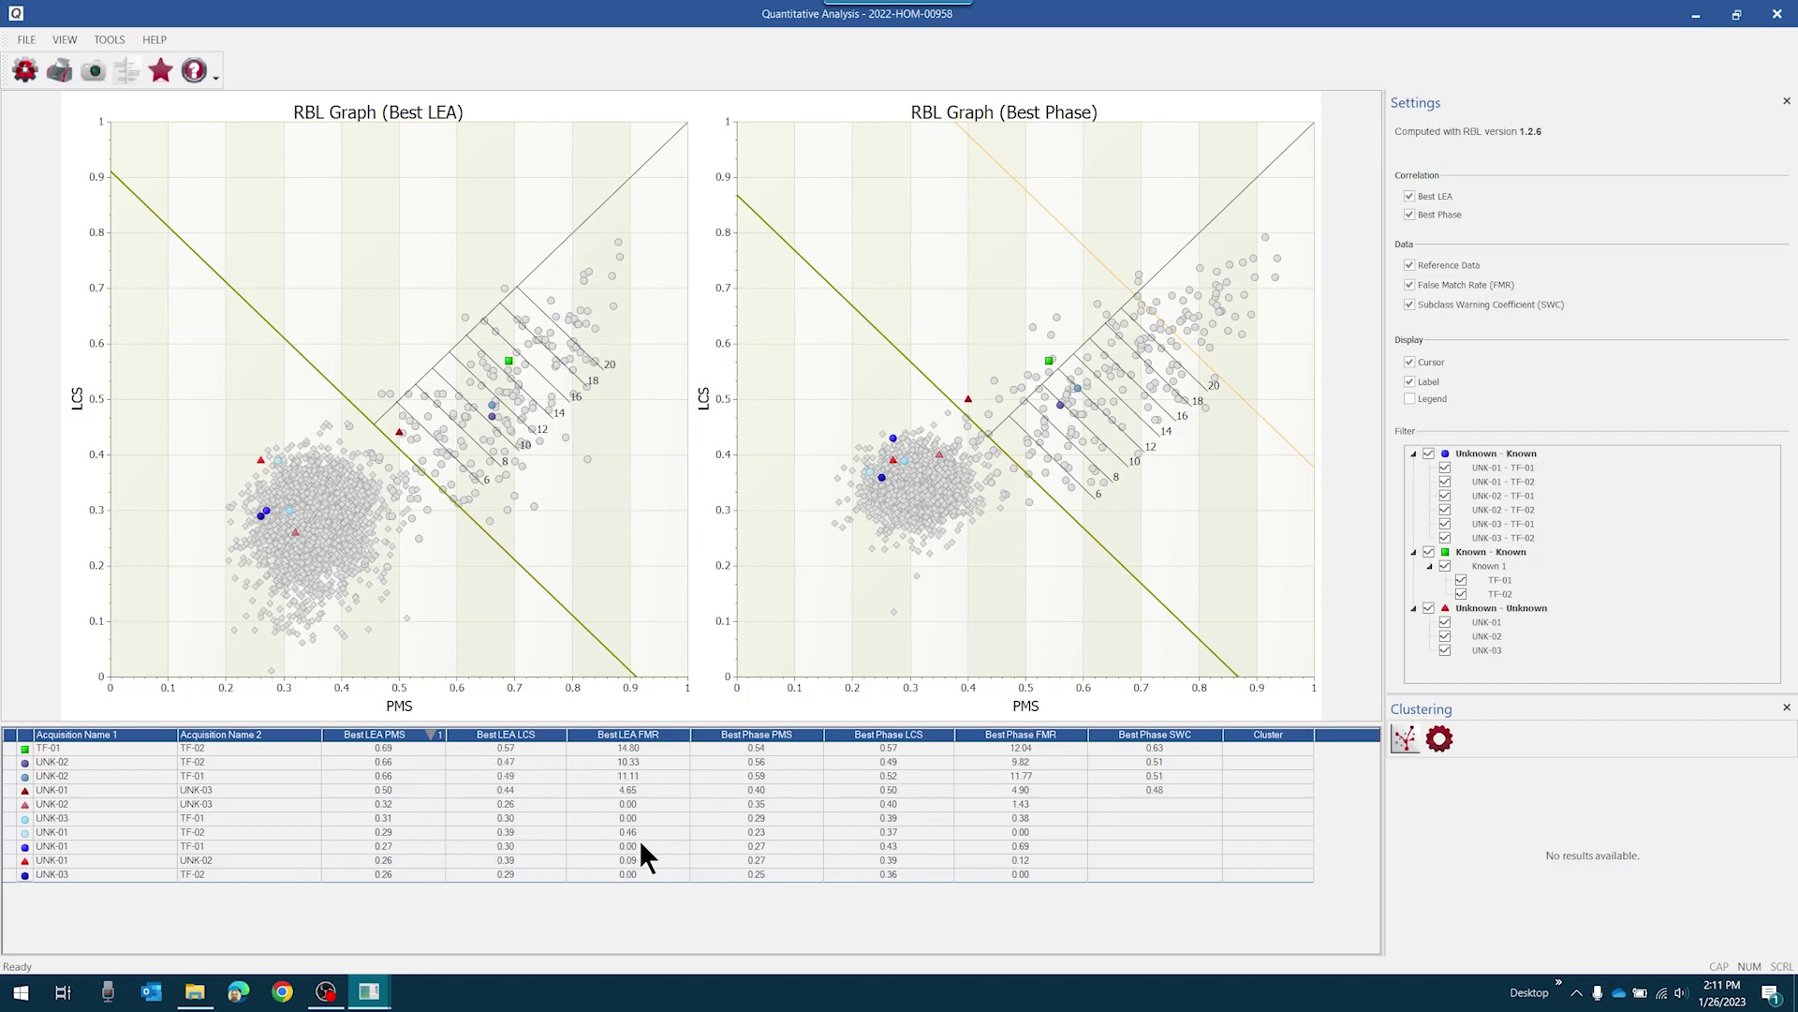
left_click(1403, 739)
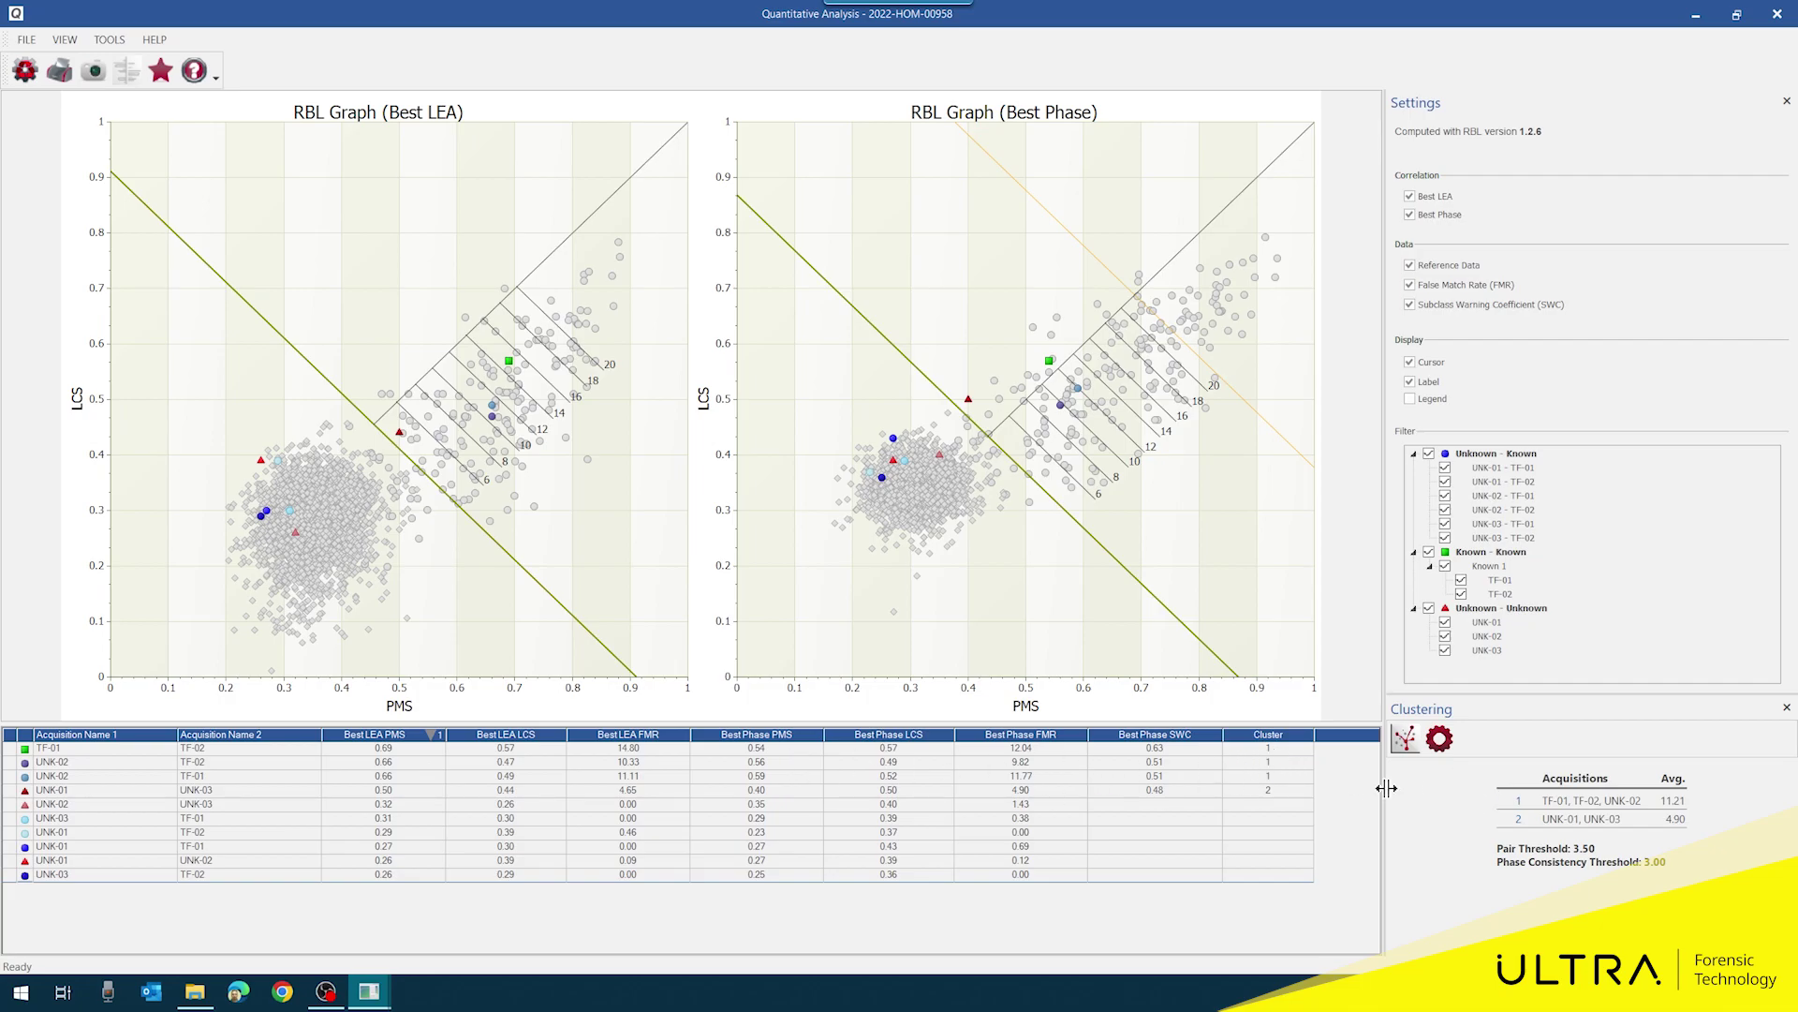
left_click(1277, 775)
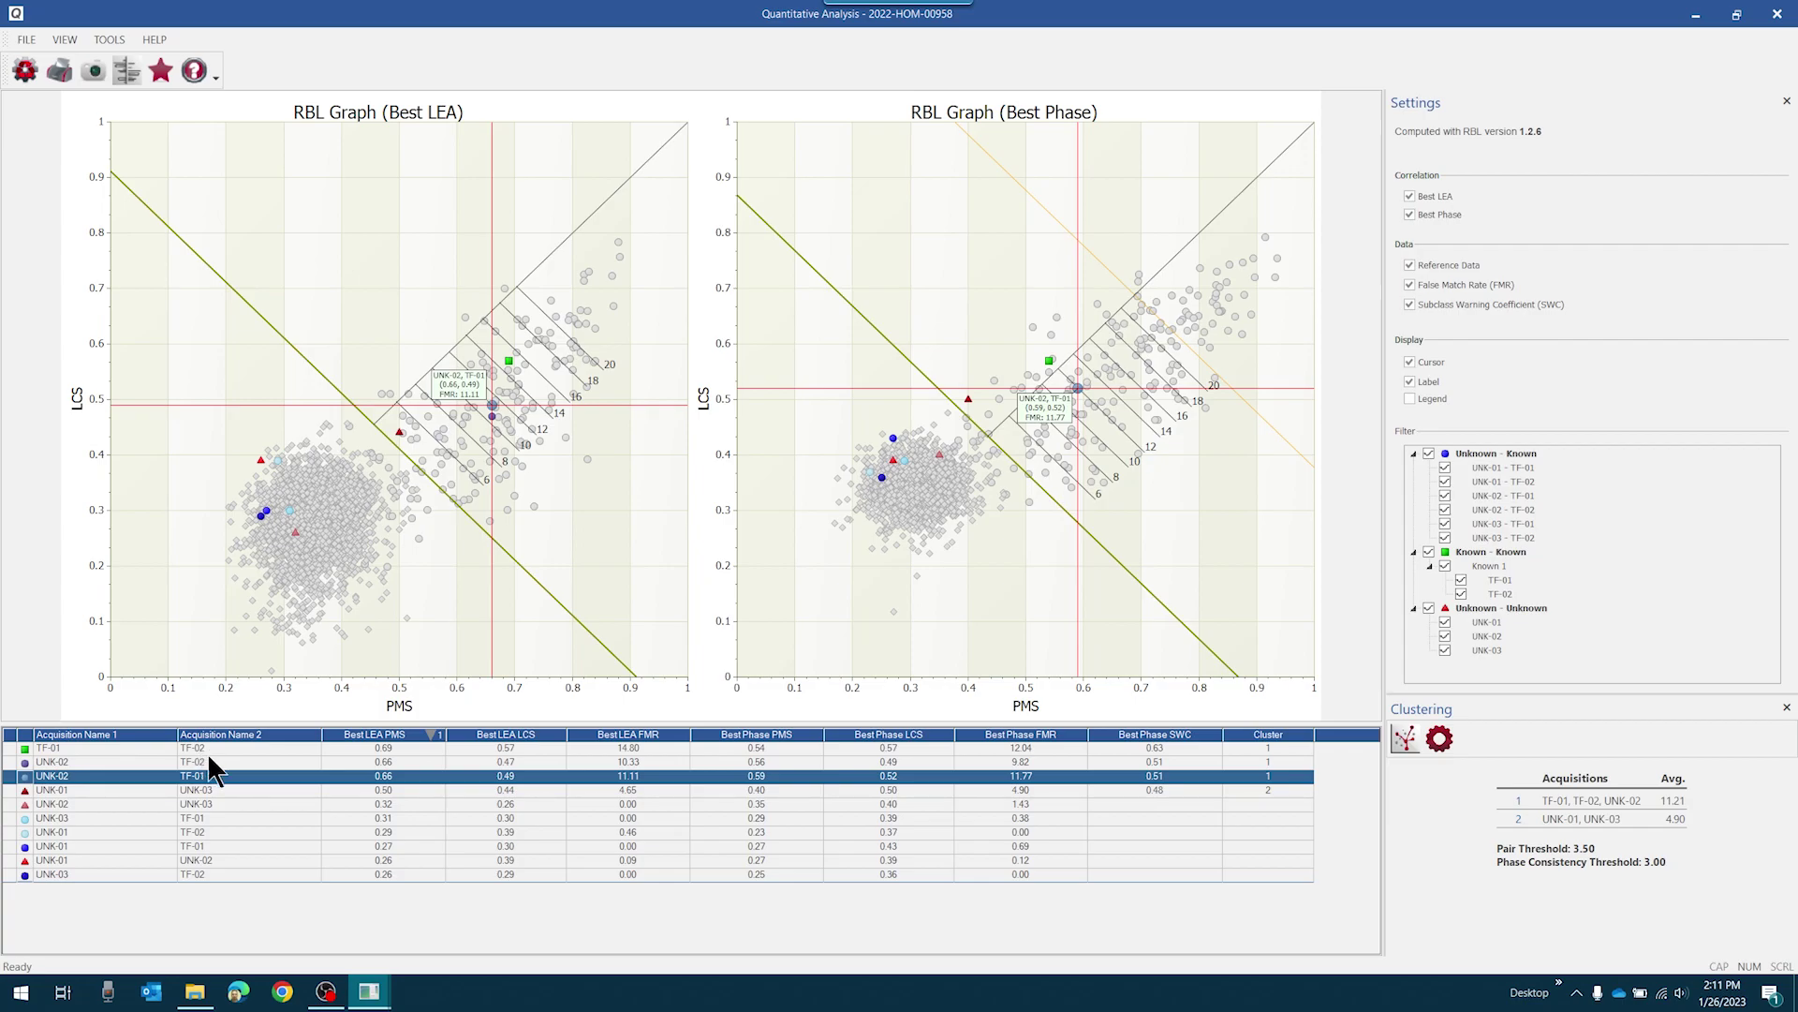
Open the UNK-01 and UNK-03 pair of cluster 2 for comparison and bring their surfaces edge to edge.
left_click(1274, 791)
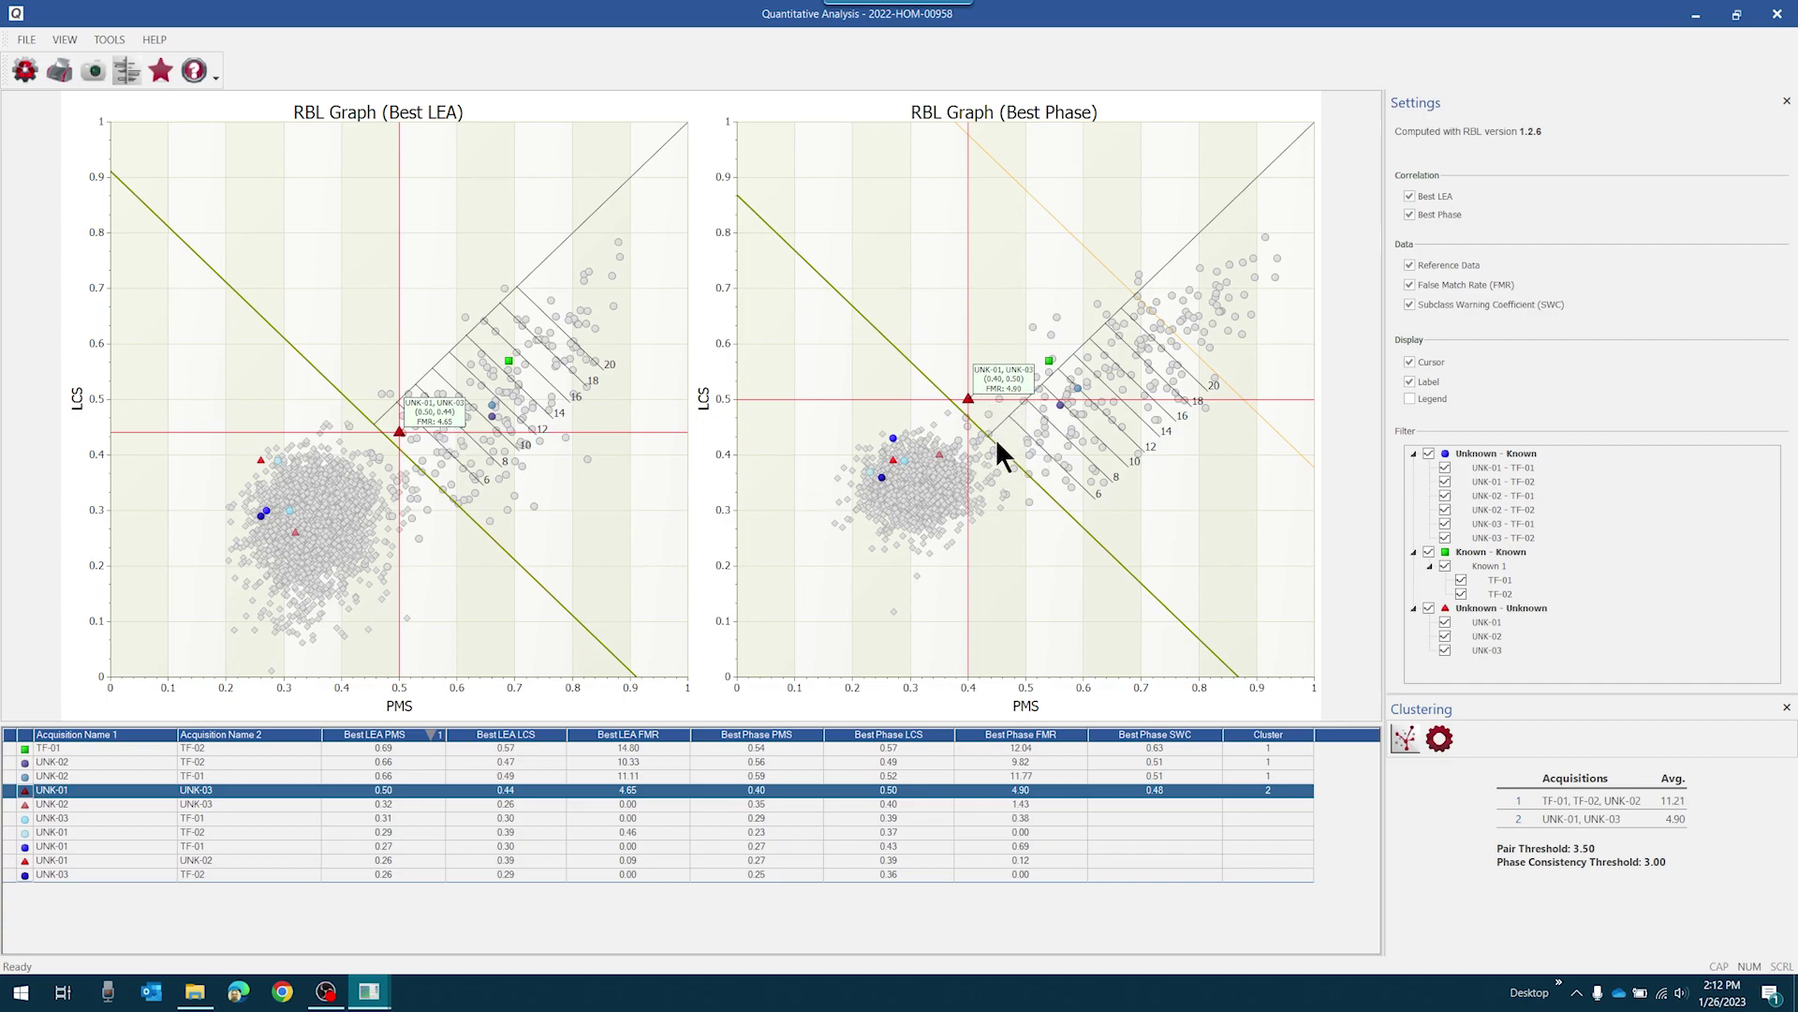
double_click(1065, 788)
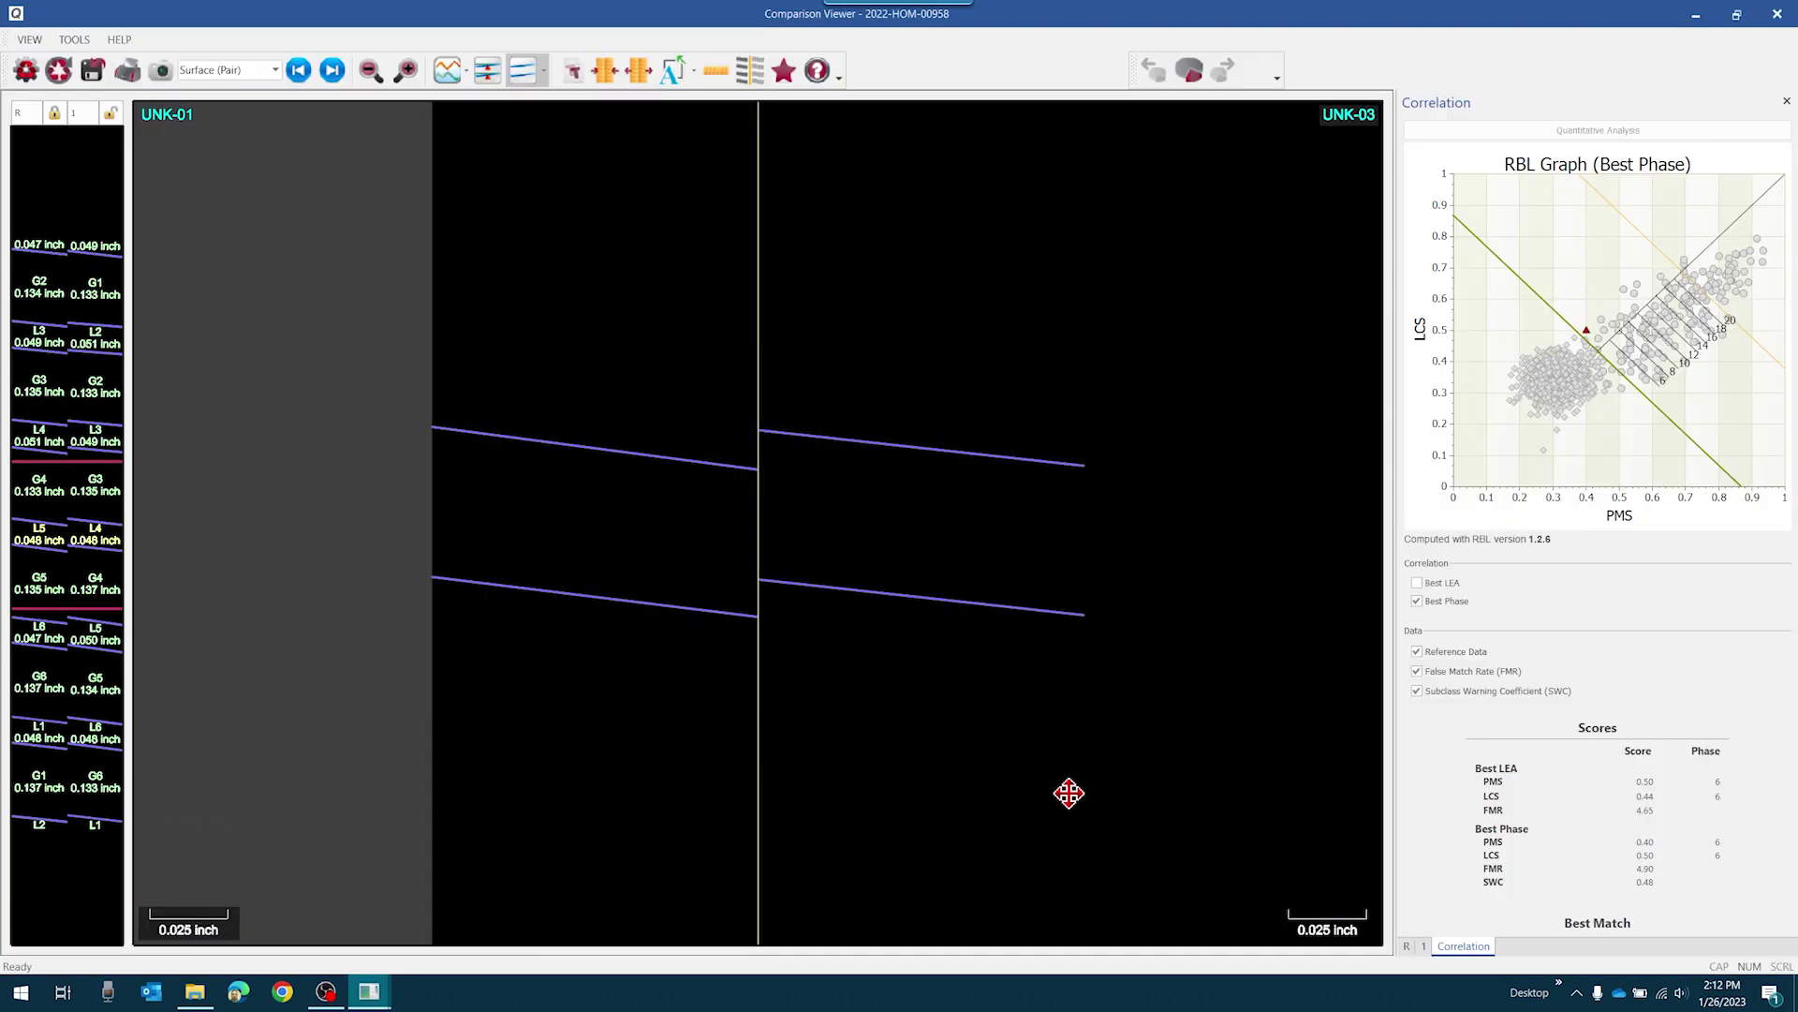
left_click(412, 68)
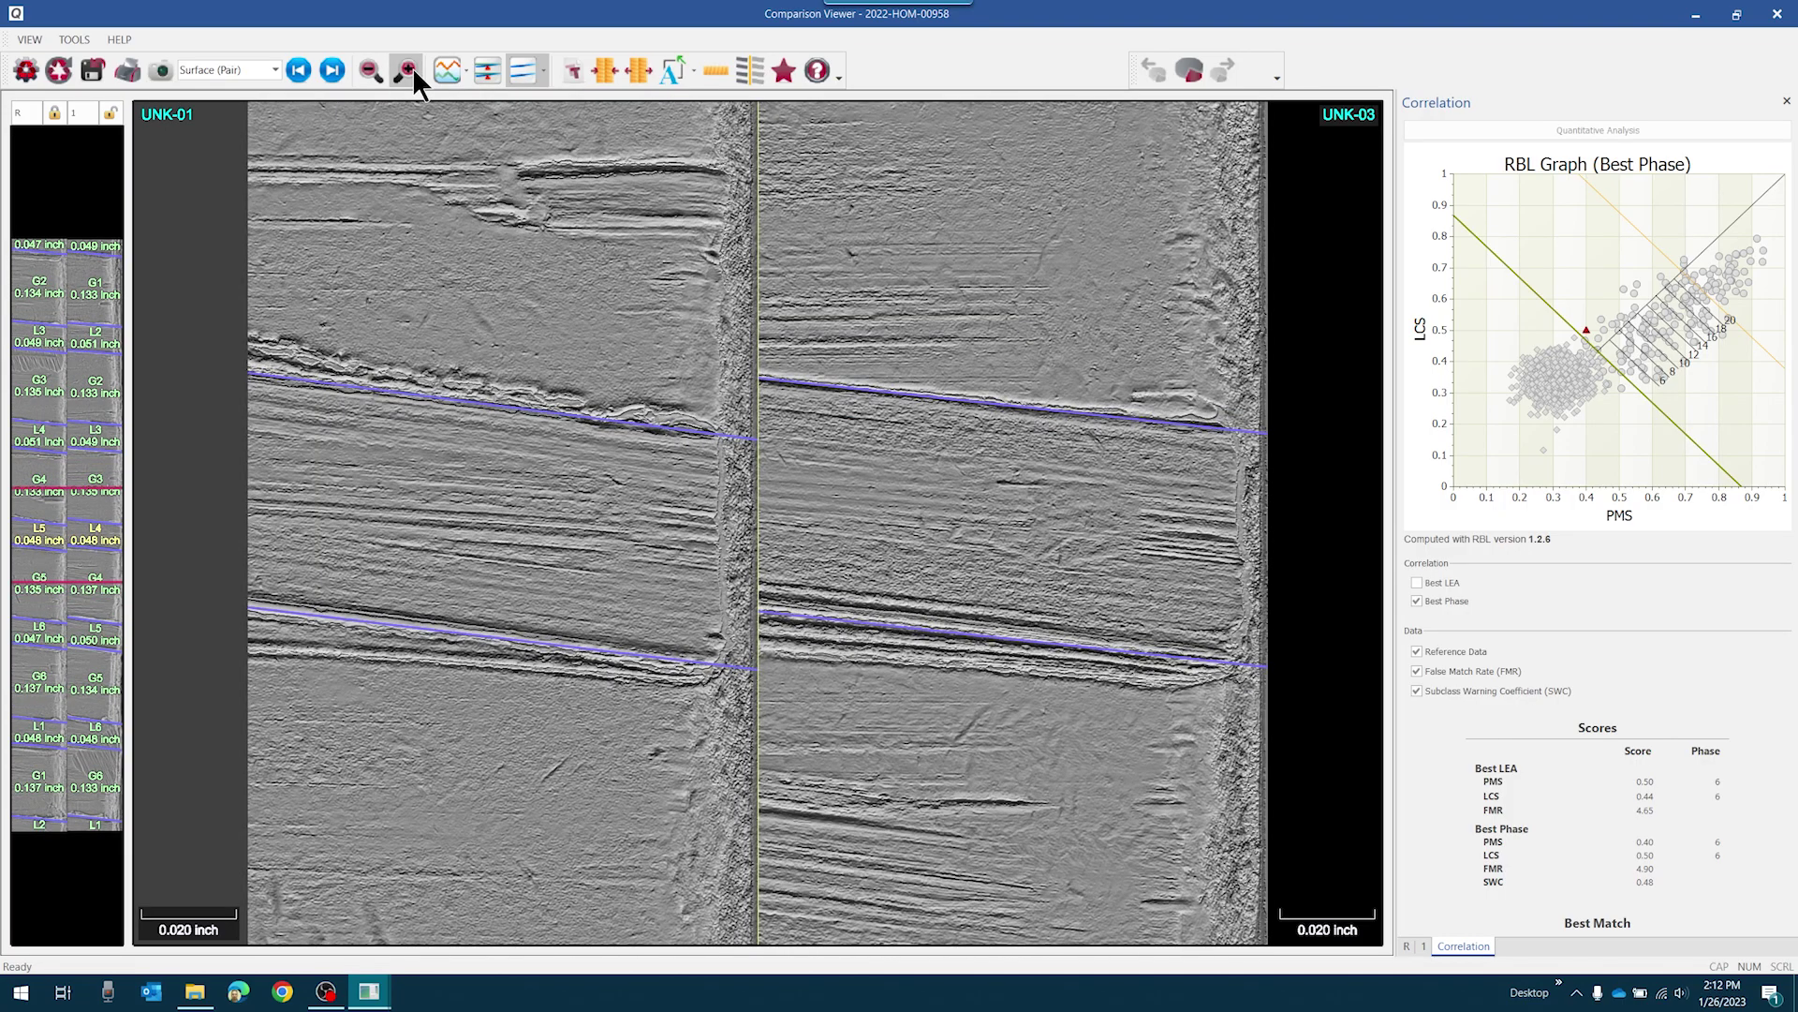
left_click_drag(610, 595, 662, 576)
left_click_drag(1228, 626, 801, 630)
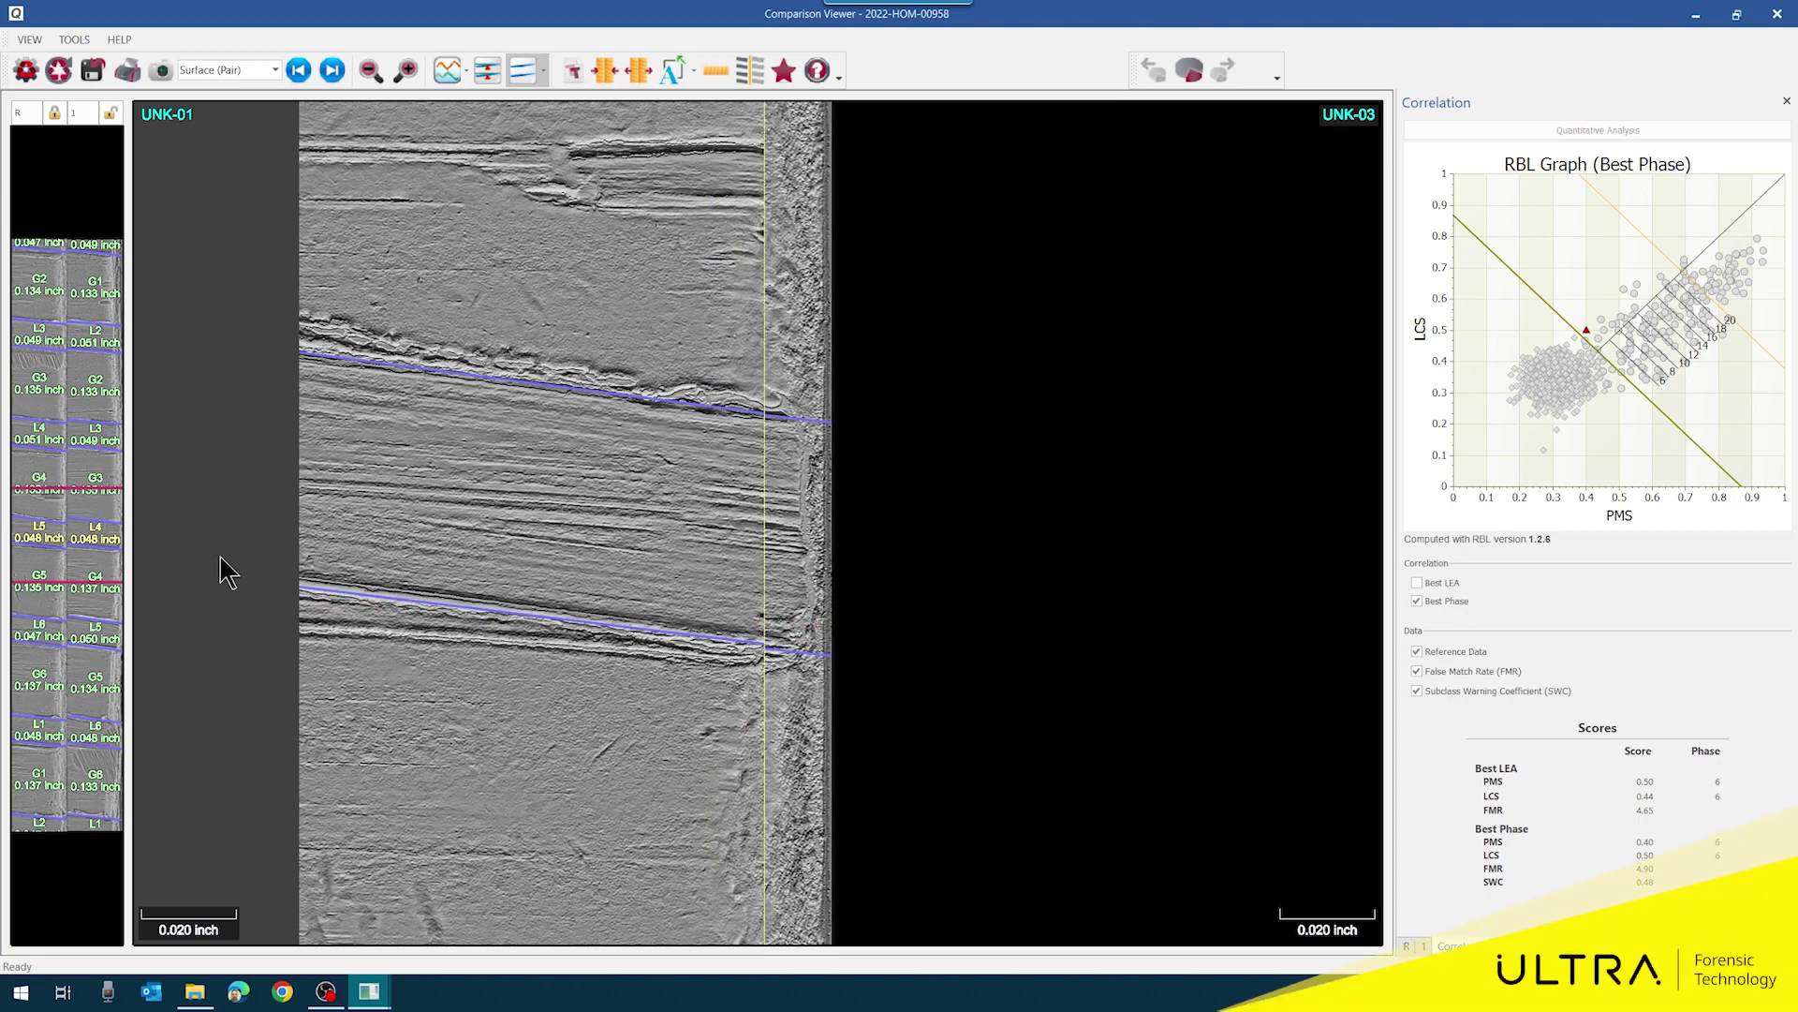
Change the comparison to UNK-01's L4 against UNK-03's L3 and line up their striations along the dividing line.
left_click_drag(53, 440, 39, 532)
left_click_drag(850, 620, 895, 610)
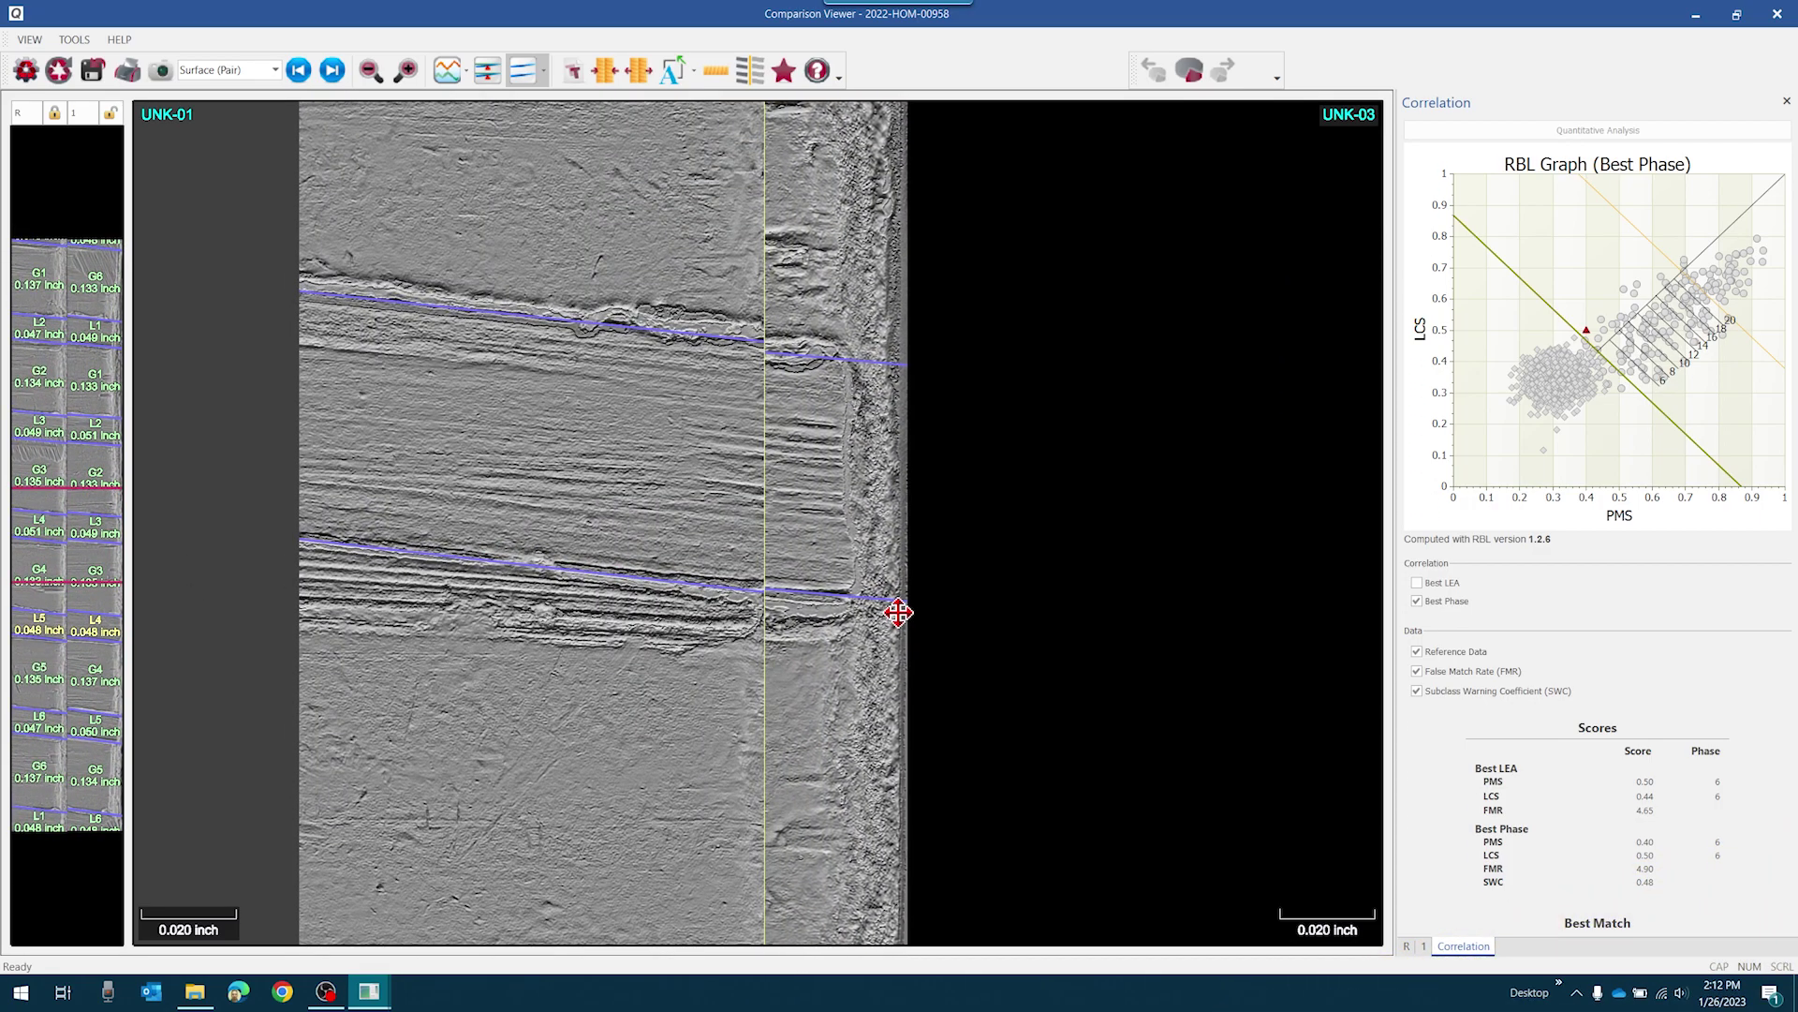
left_click_drag(739, 627, 982, 667)
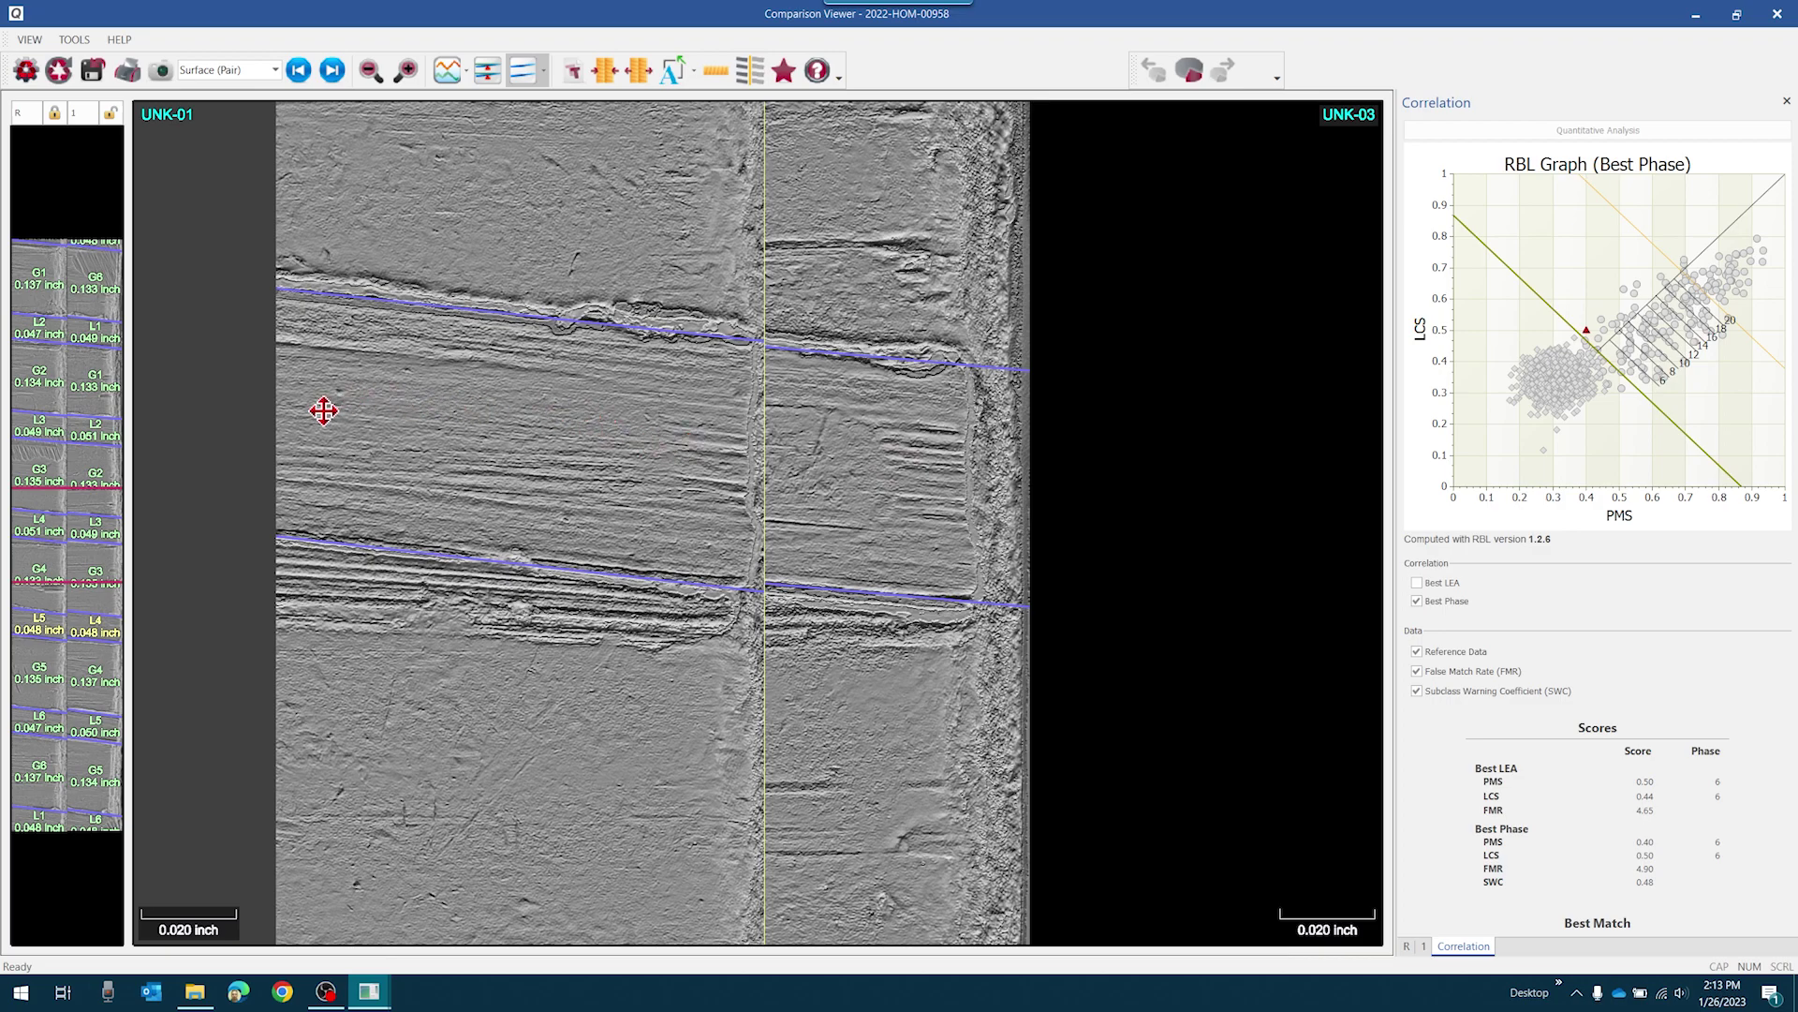
left_click_drag(868, 461, 1112, 486)
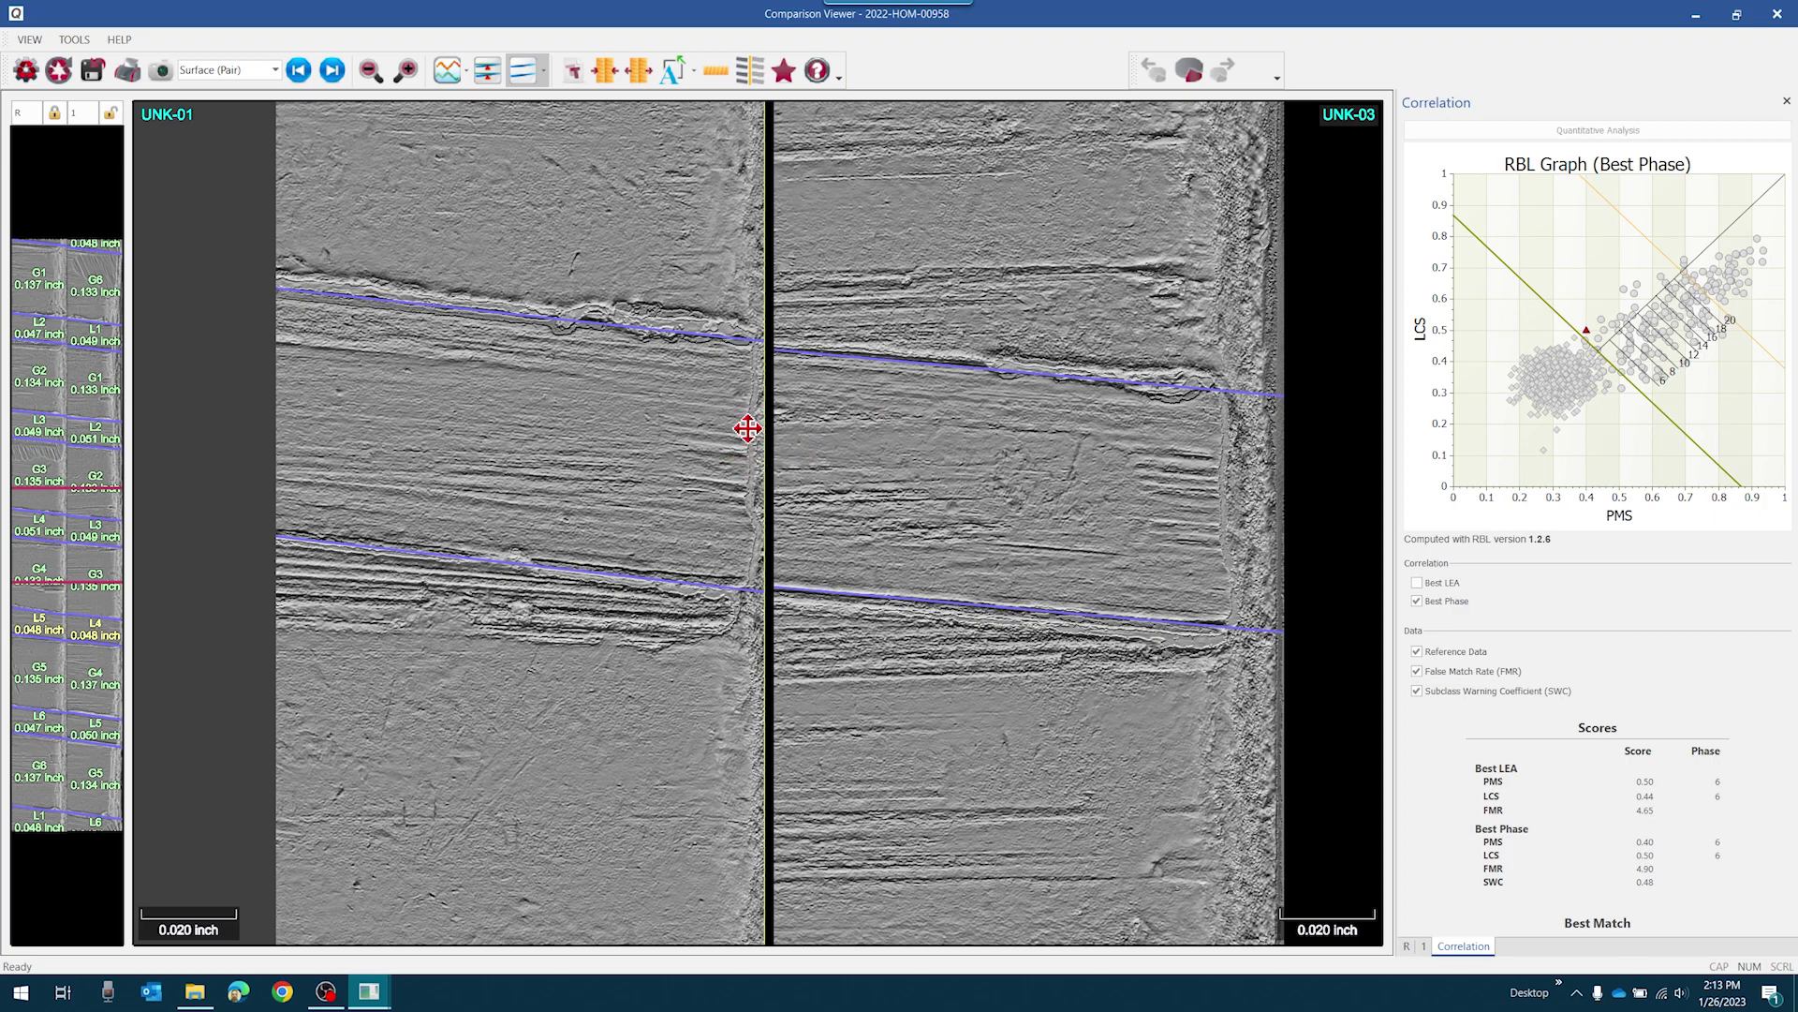
left_click_drag(722, 469, 749, 470)
left_click_drag(1124, 502, 849, 522)
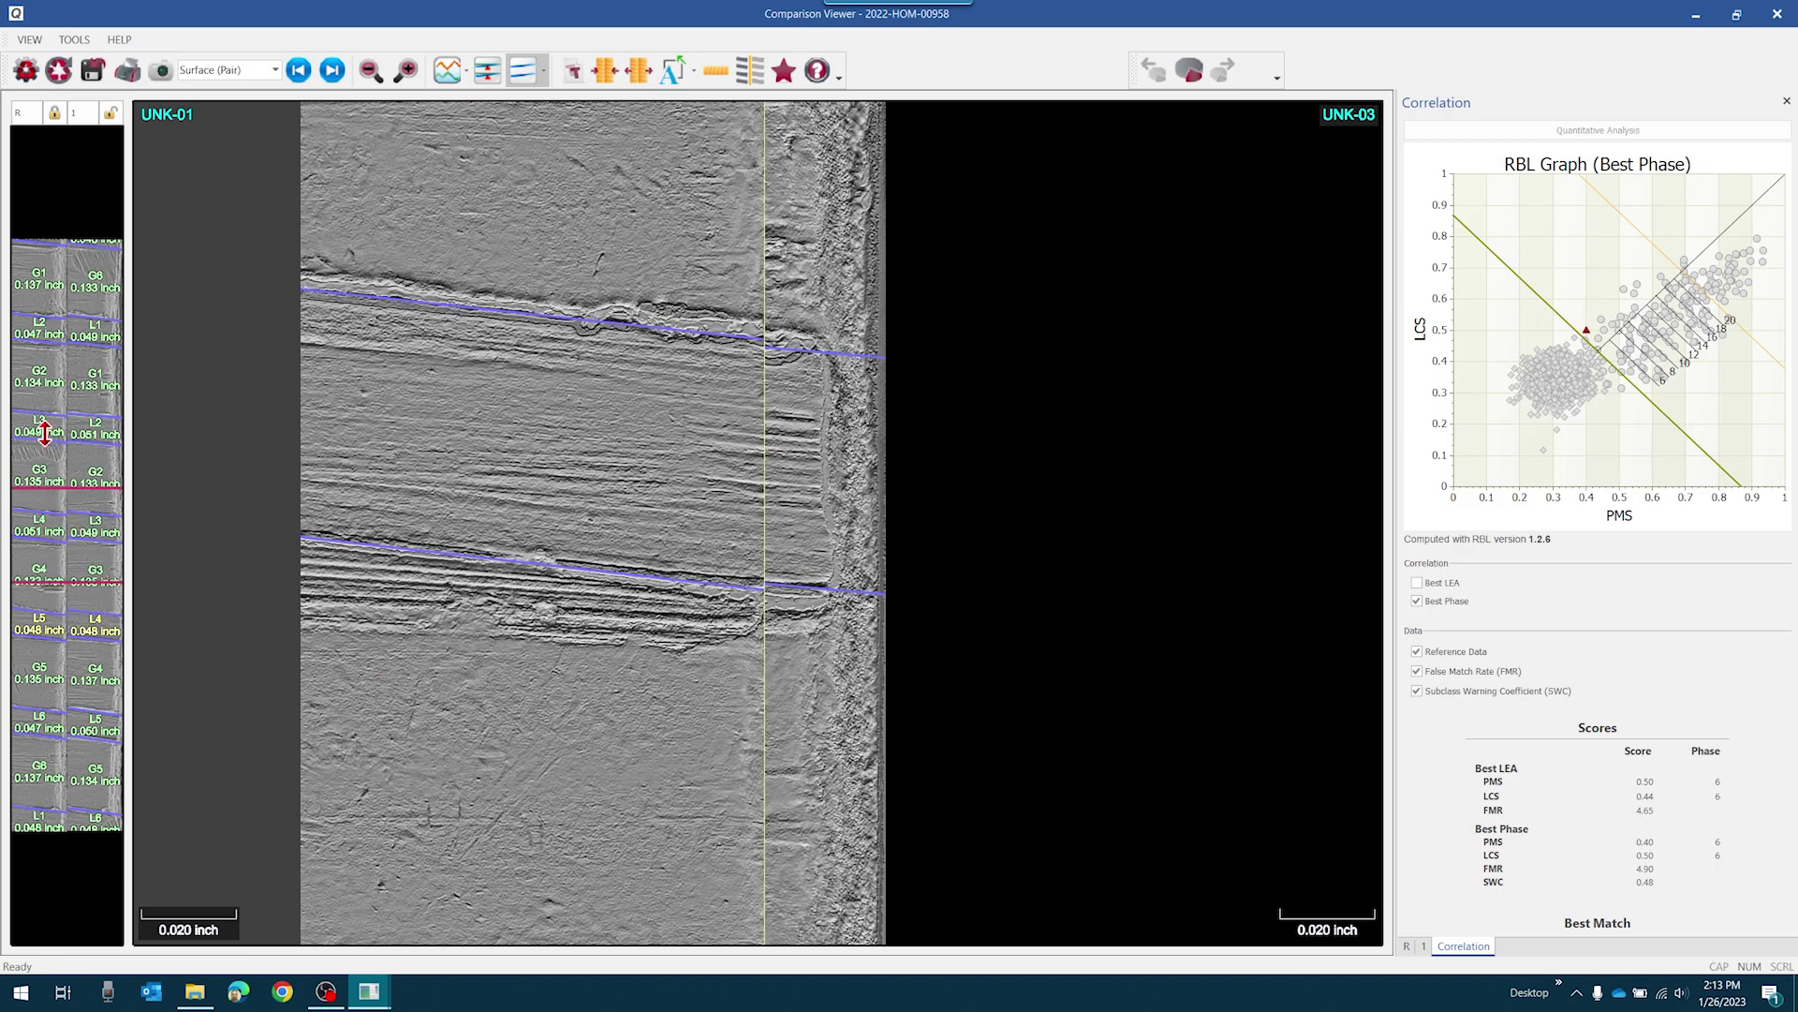
Compare the striations of UNK-01's L3 with UNK-03's L2 across the dividing line, and close the pair comparison.
left_click_drag(45, 433, 45, 531)
left_click_drag(785, 567, 893, 563)
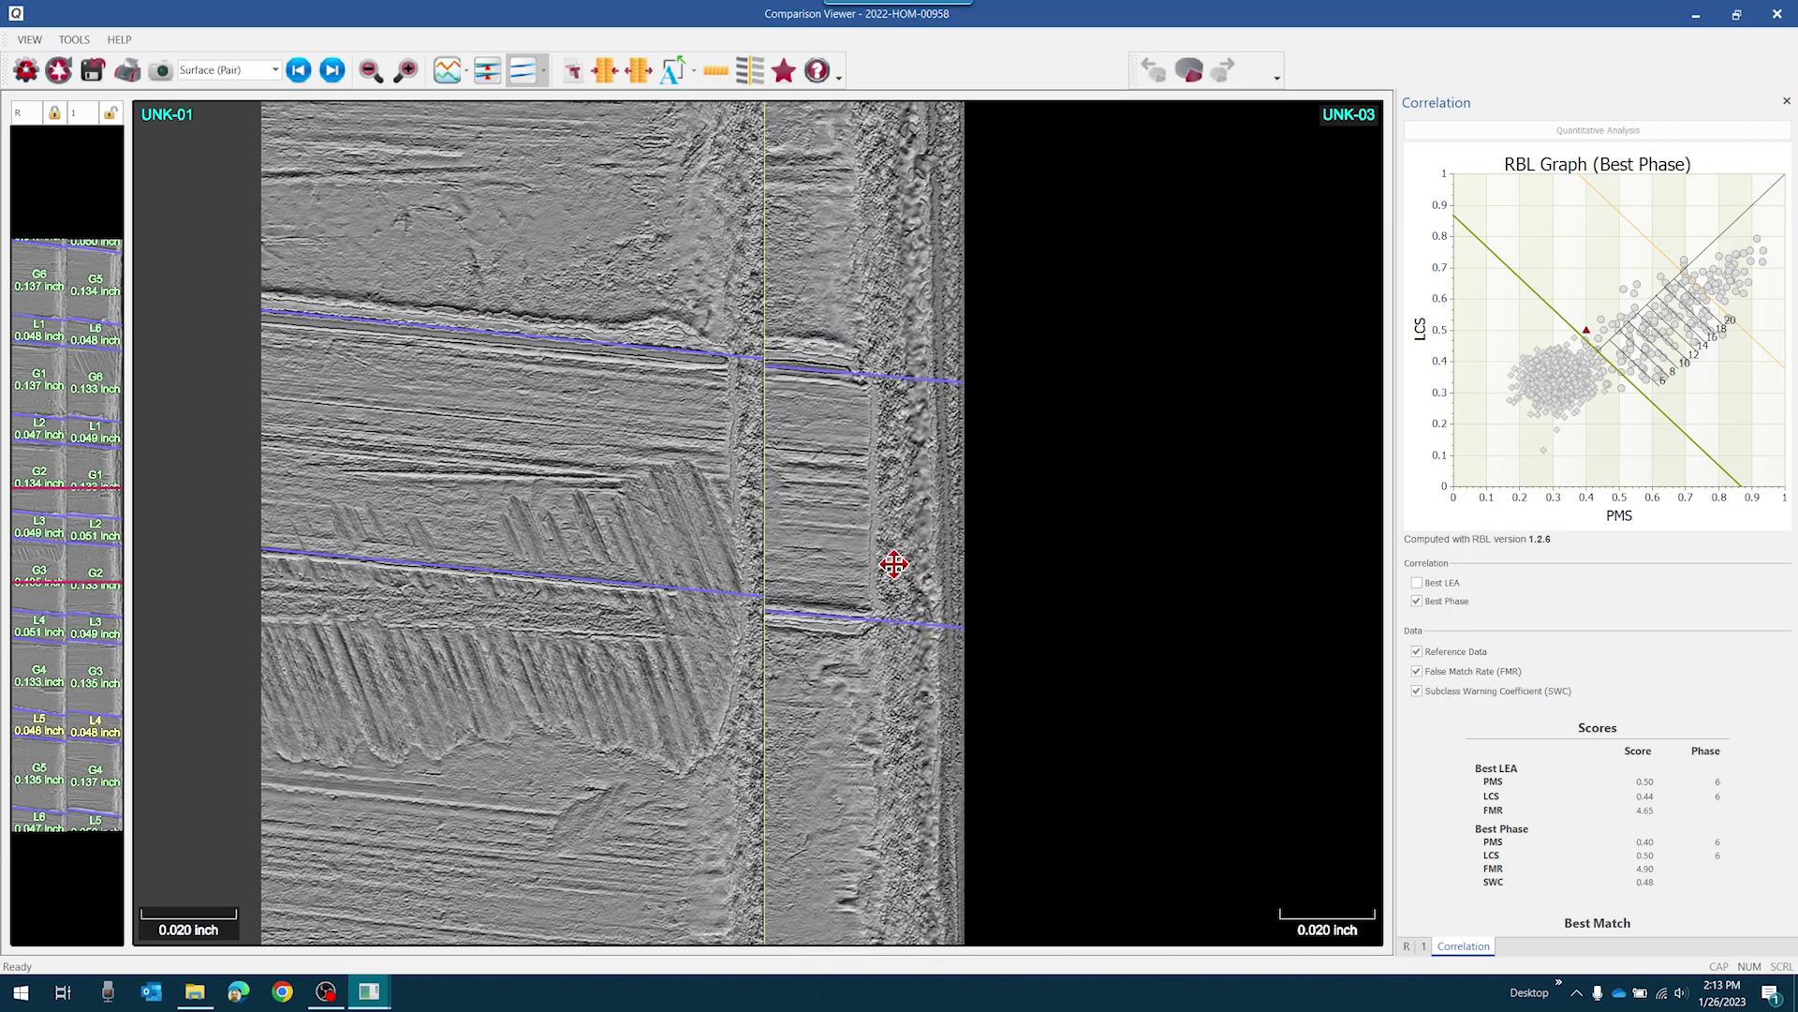
left_click_drag(627, 586, 674, 591)
left_click_drag(857, 605, 838, 600)
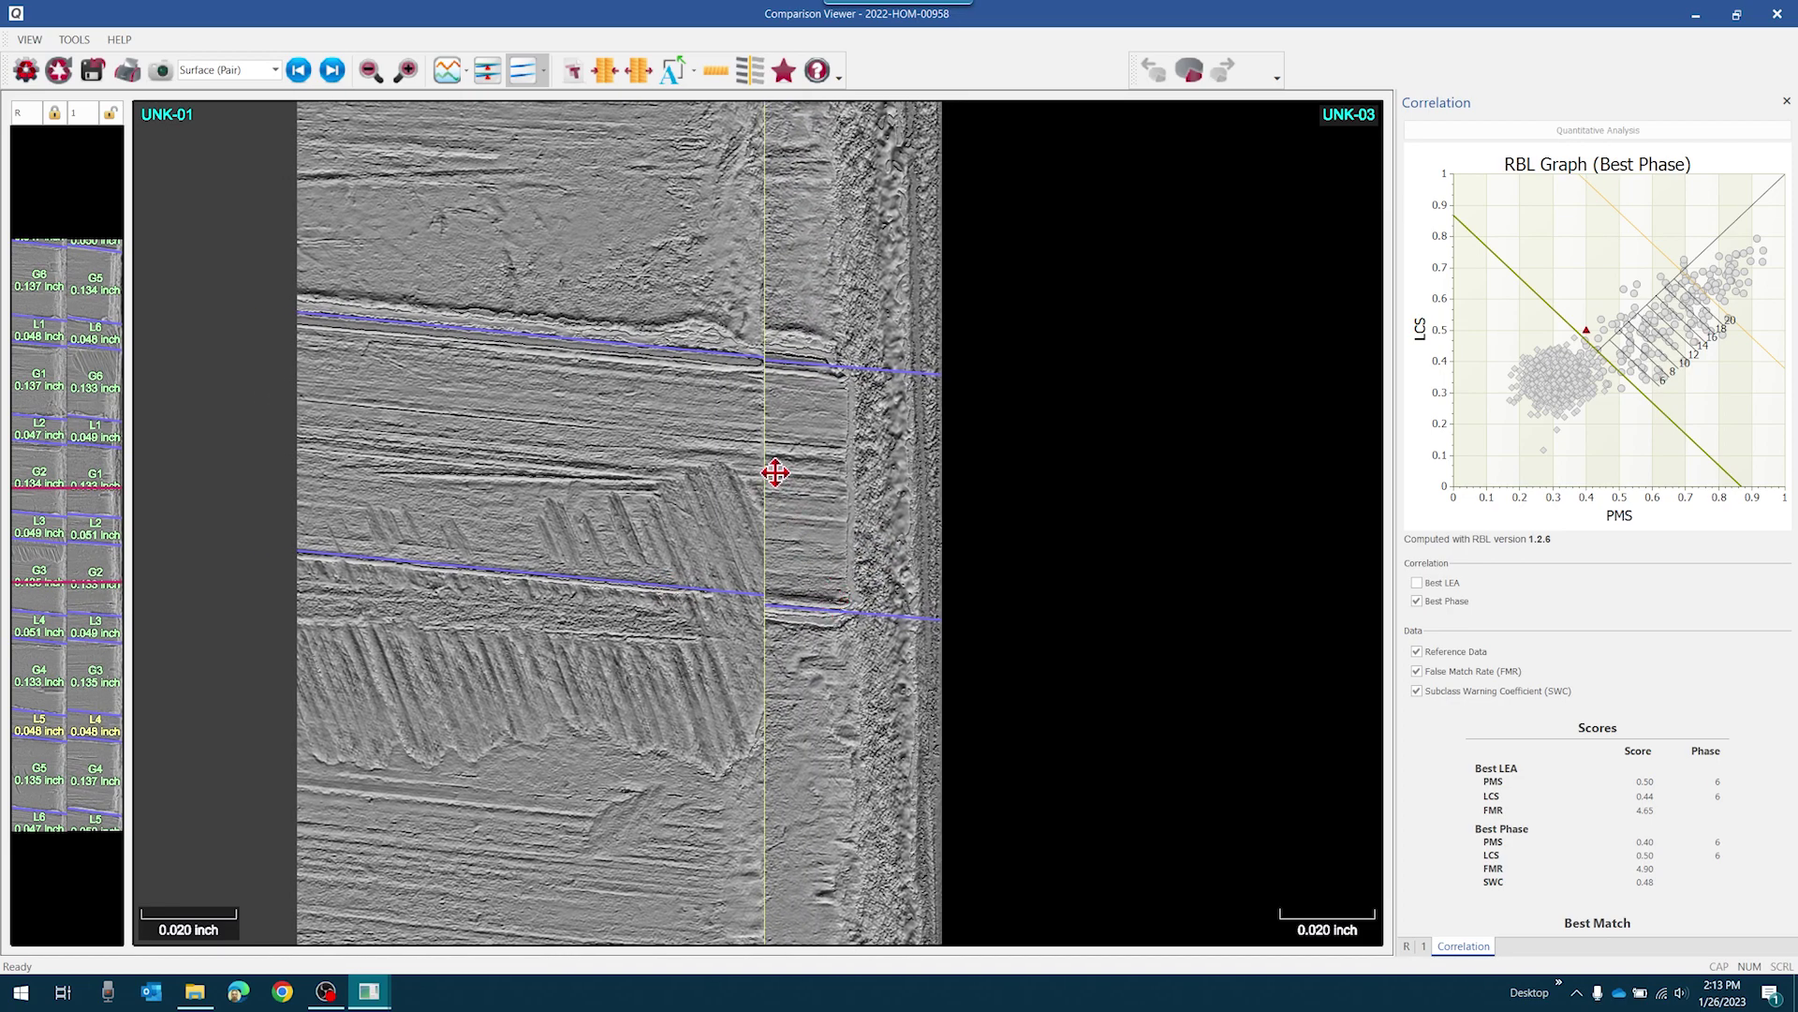
left_click_drag(686, 635, 635, 514)
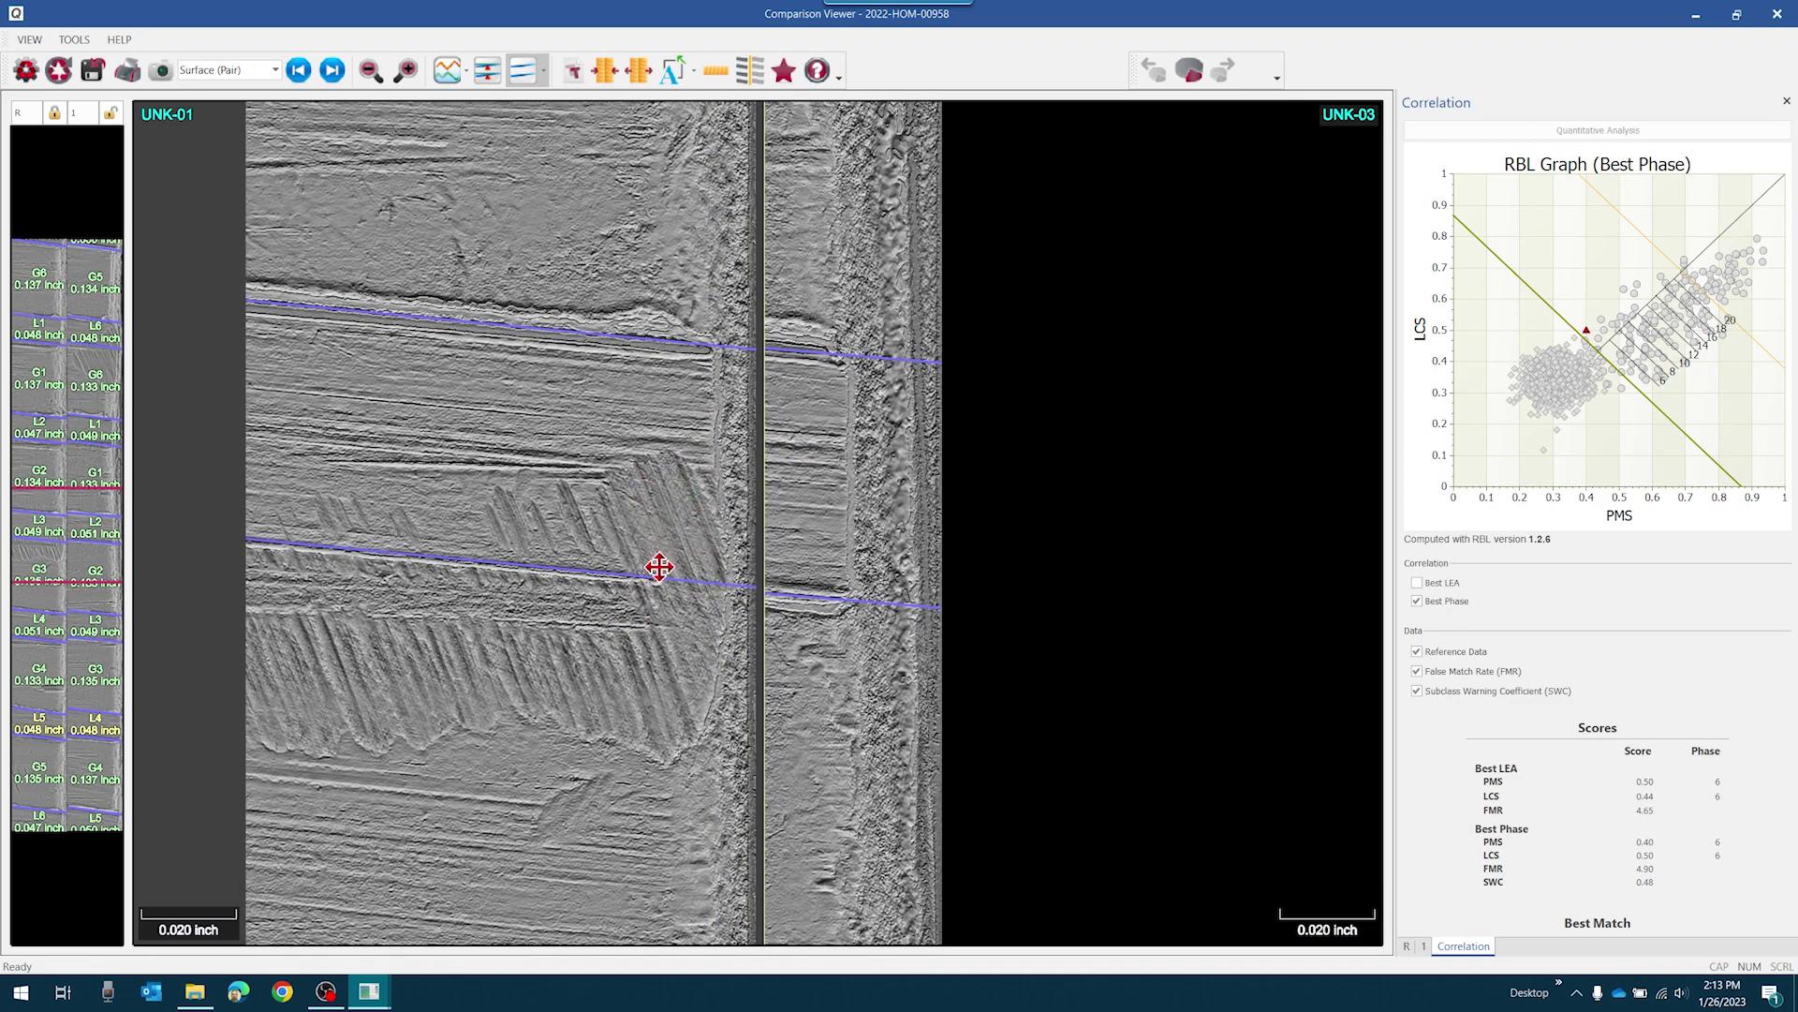
left_click_drag(650, 599, 698, 590)
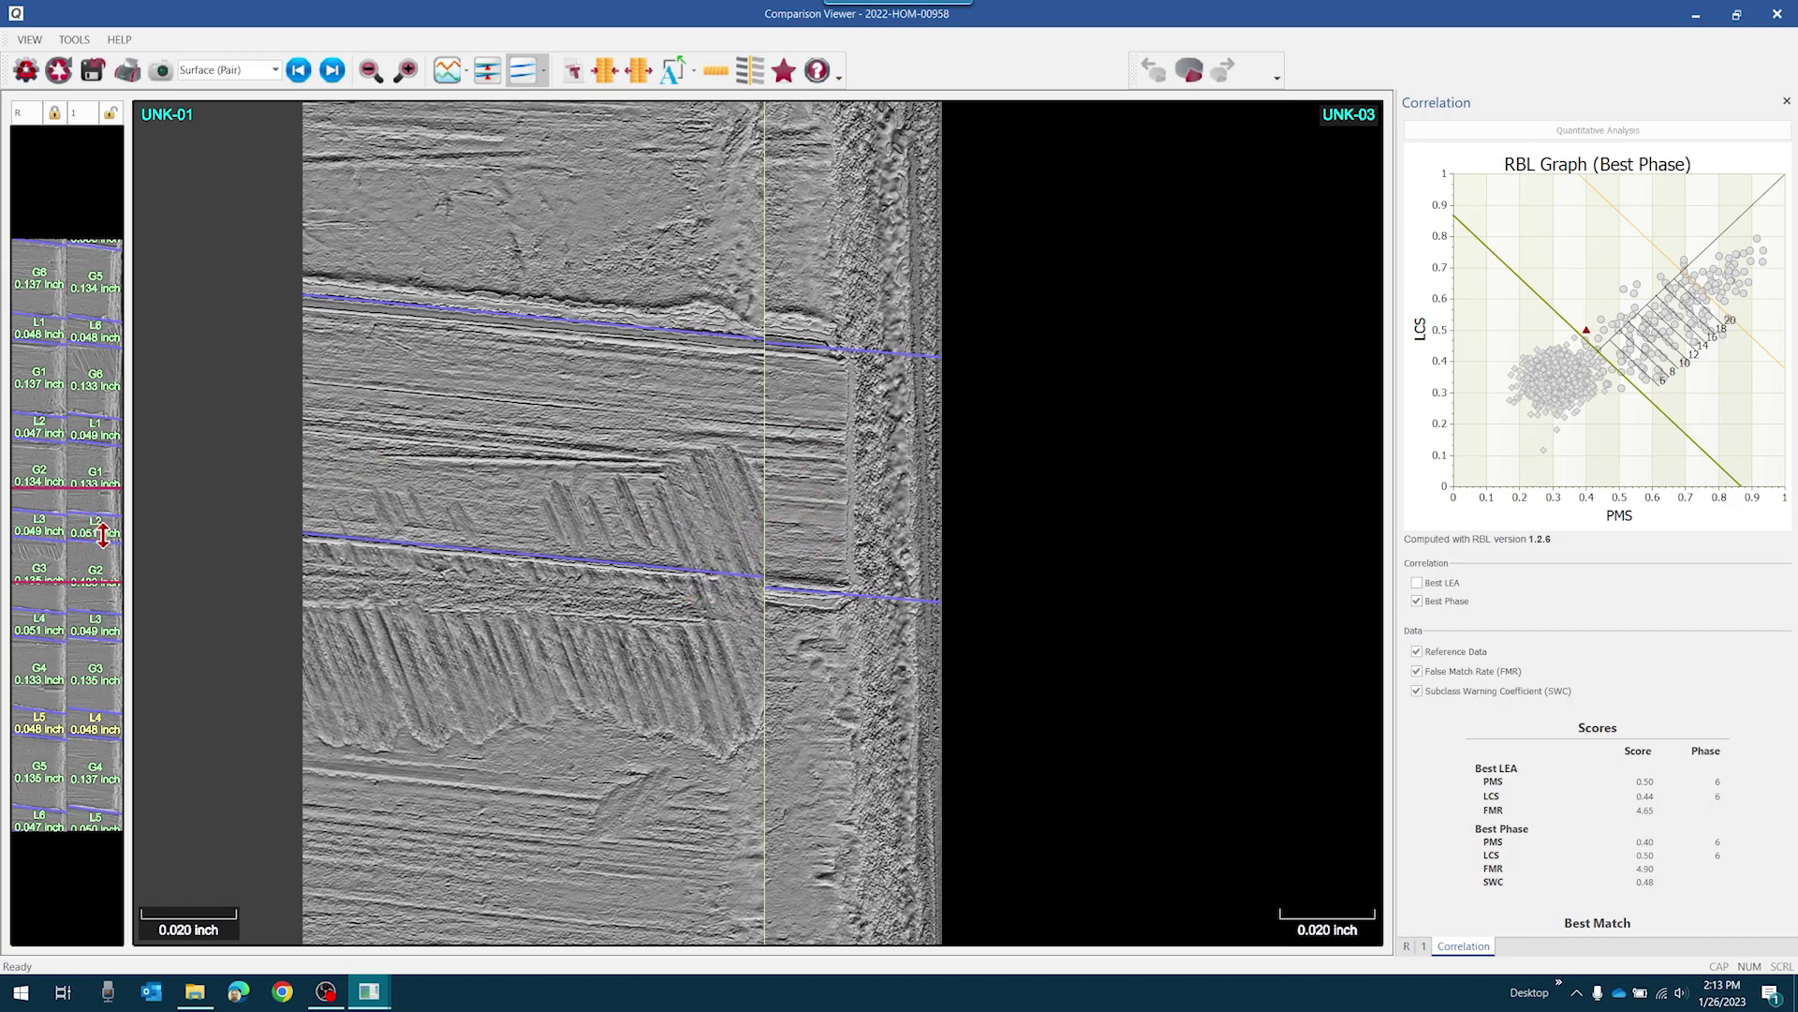
left_click(1778, 13)
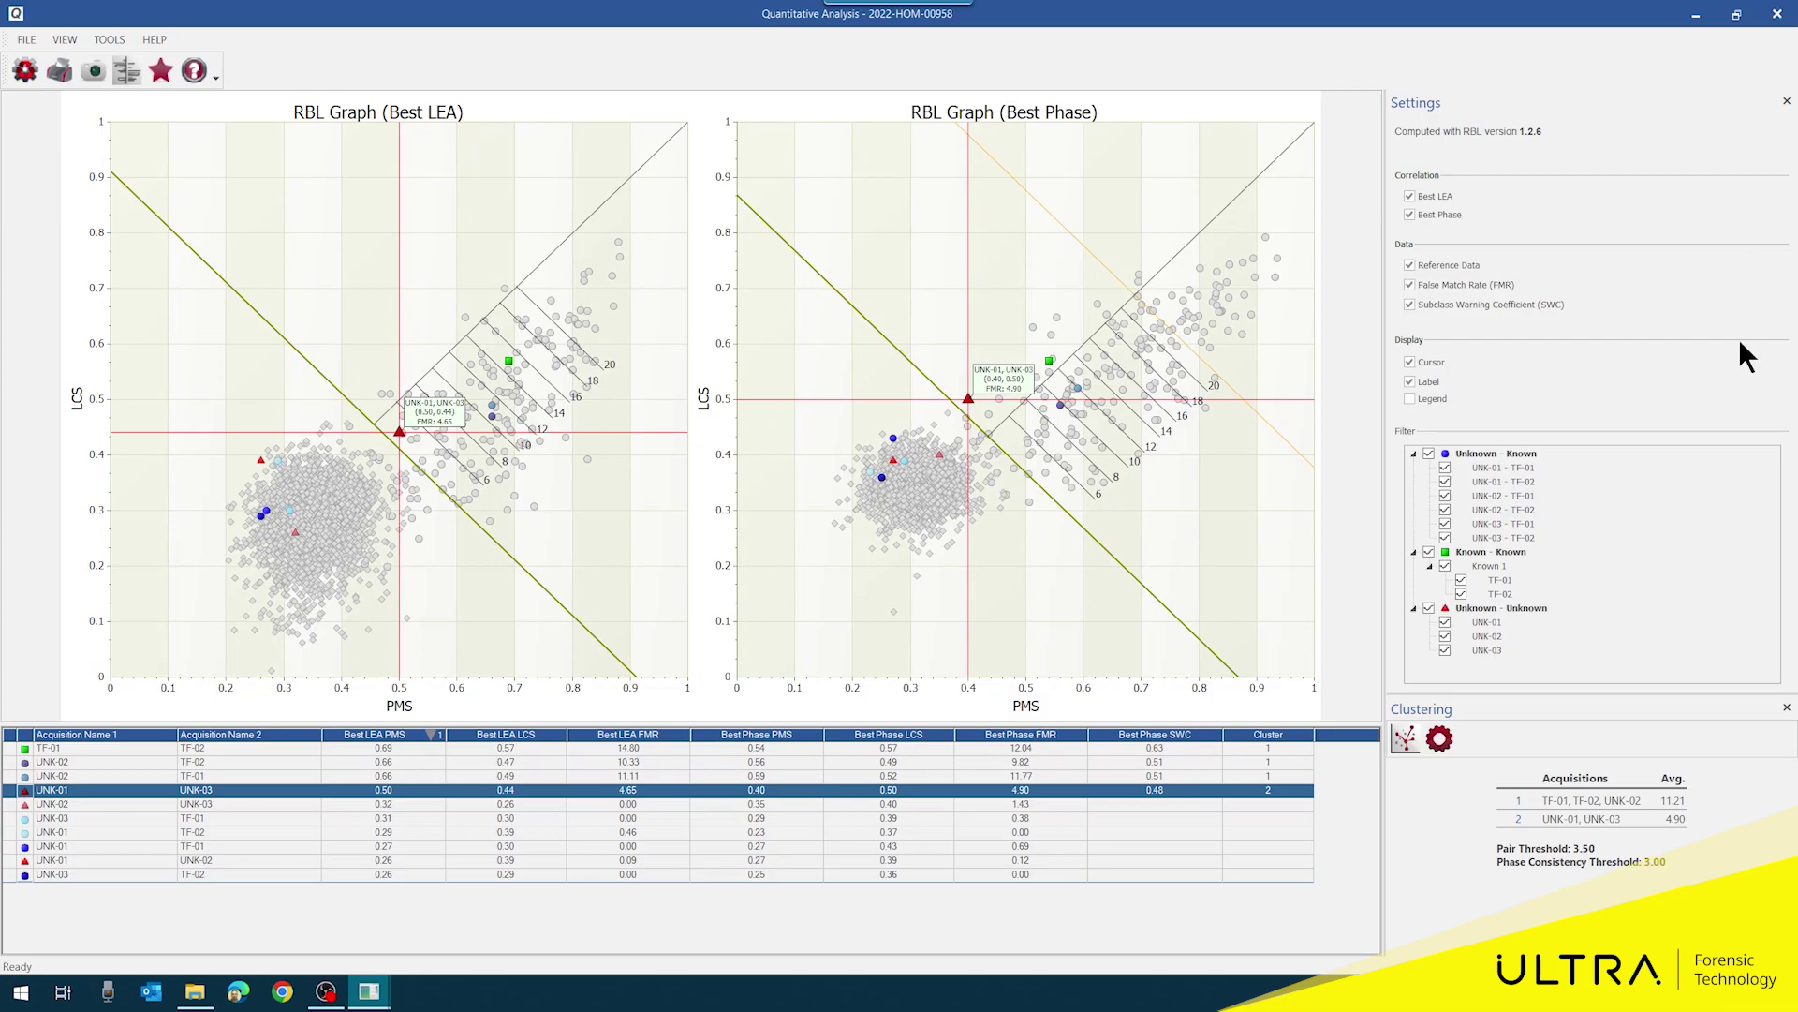
Show the whole of cluster 1 in the Comparison Viewer from the UNK-02 and TF-02 result and enlarge the surfaces.
right_click(1280, 761)
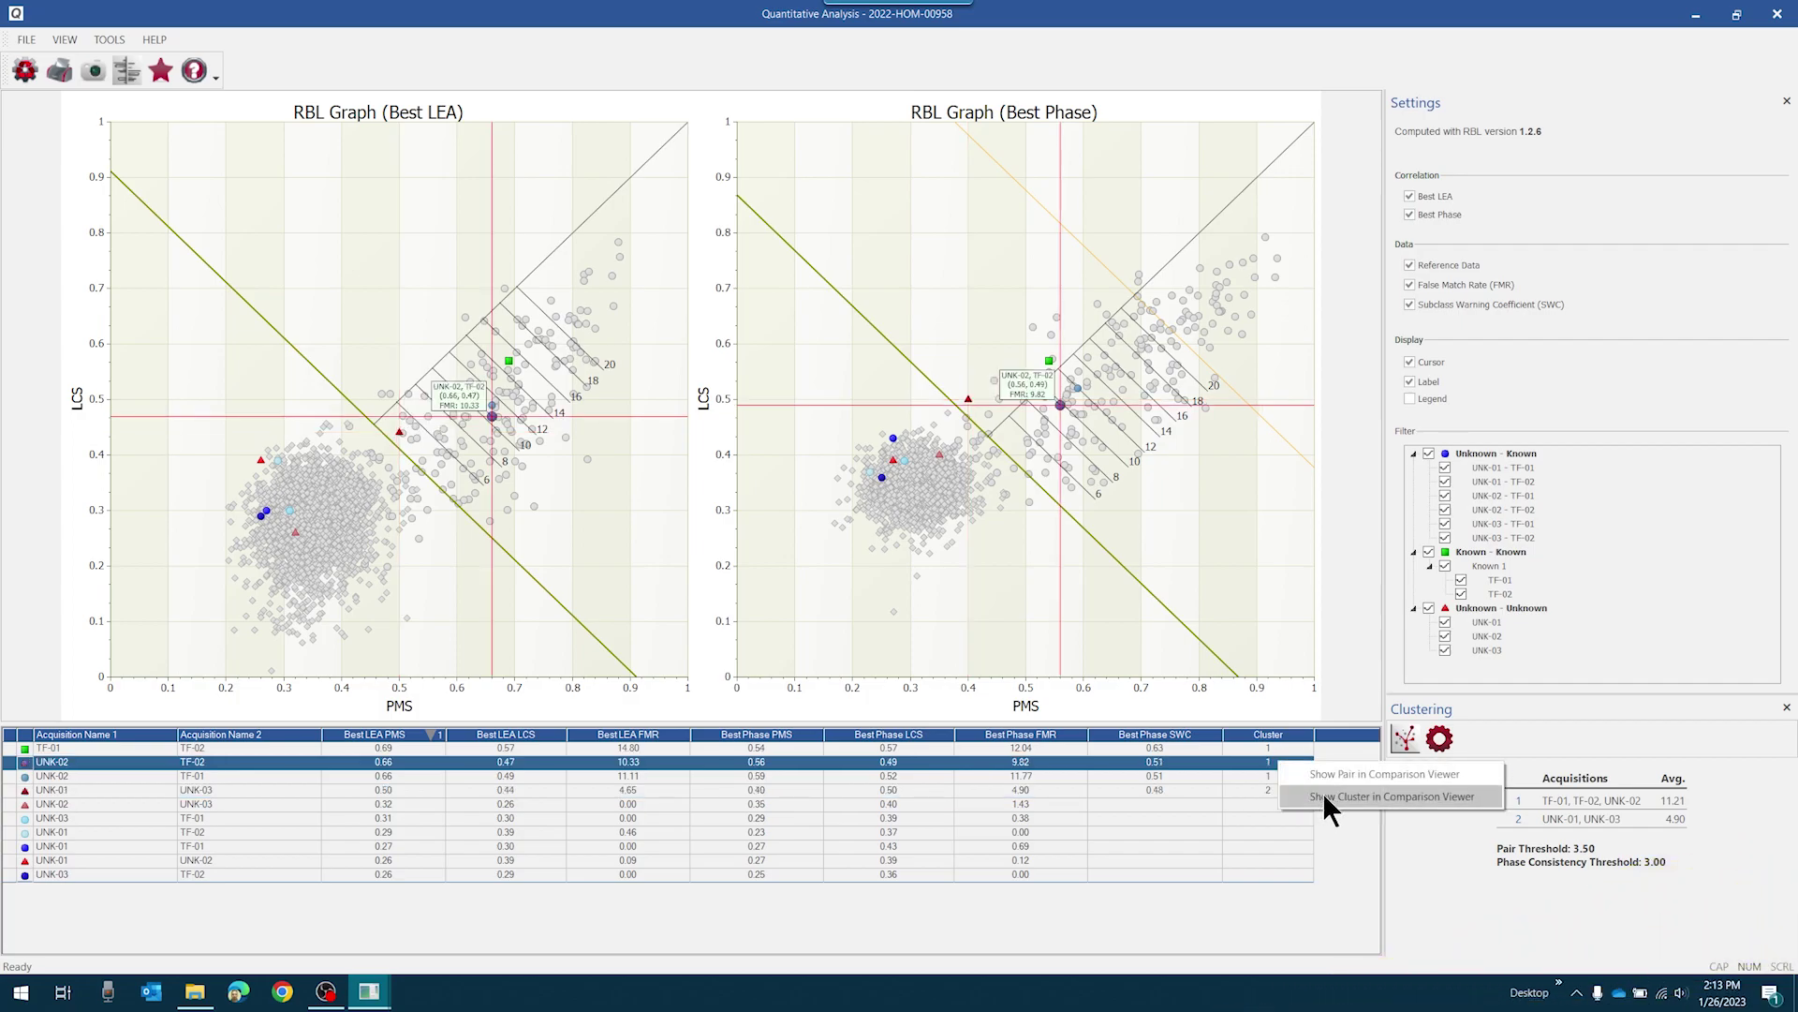
left_click(1373, 796)
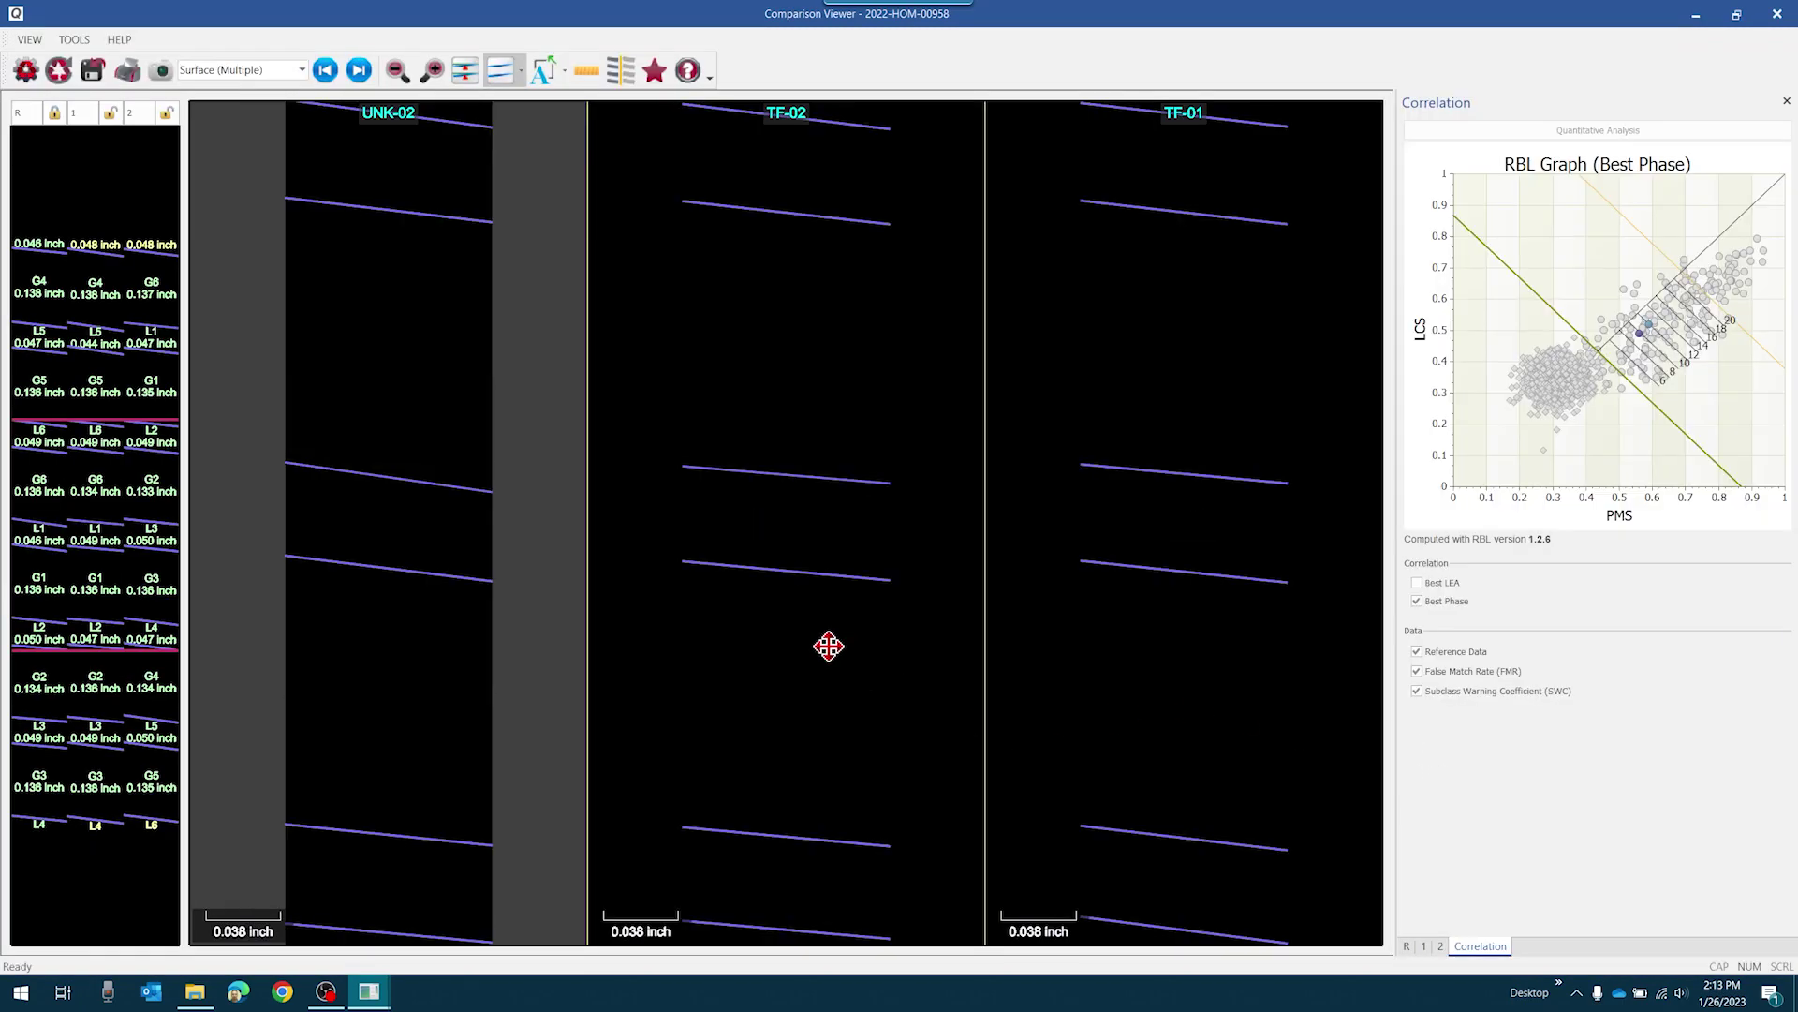
left_click(445, 522)
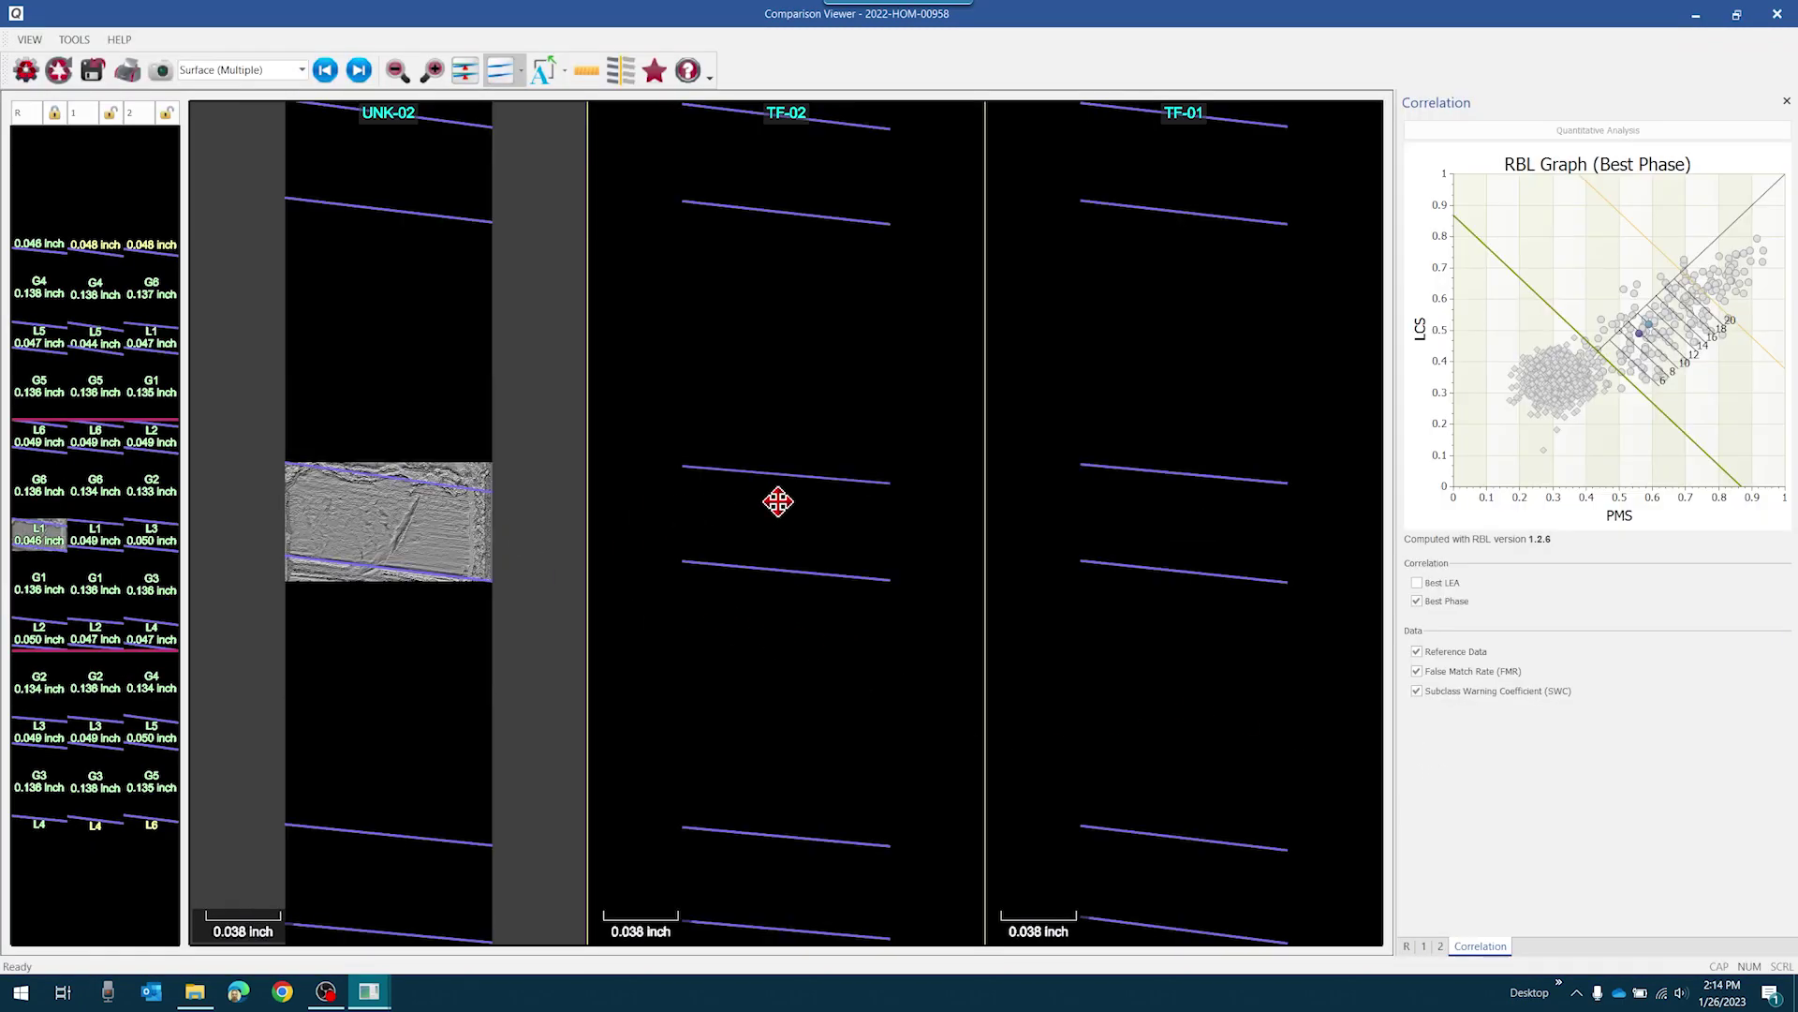
left_click(436, 64)
left_click(437, 65)
left_click(436, 66)
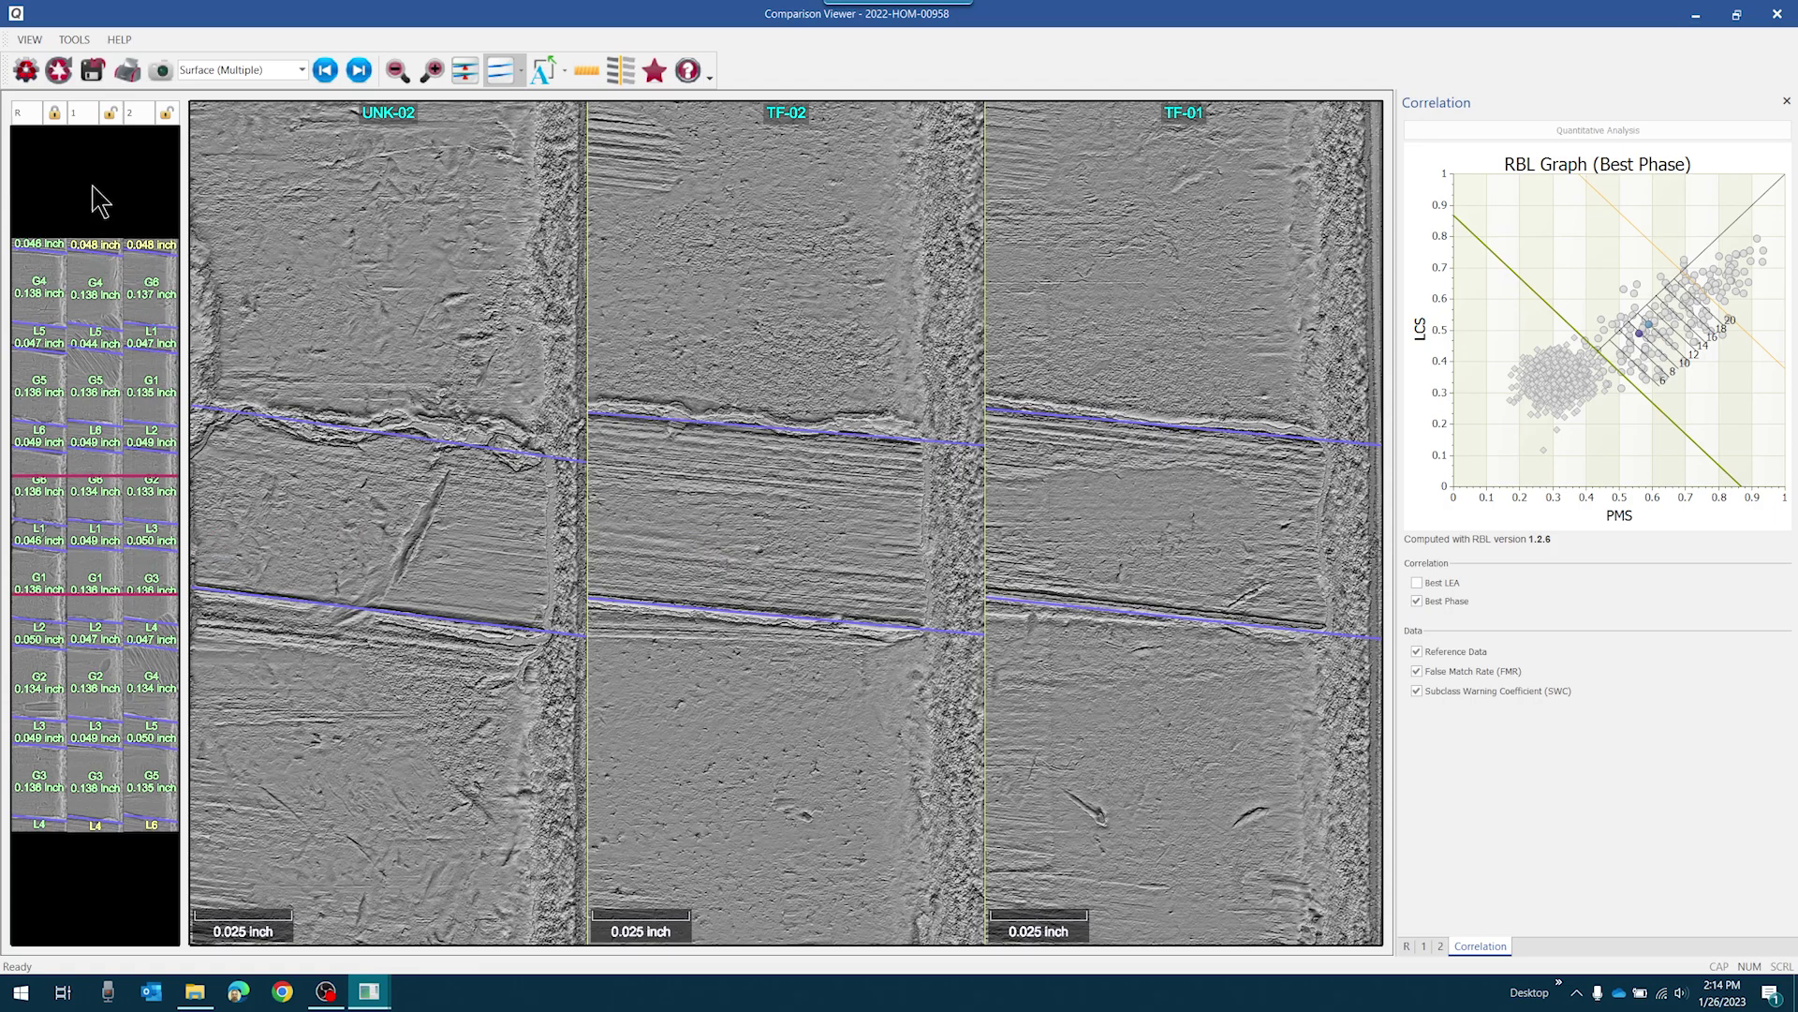
Bring the L4 lands of UNK-02 and TF-02 into view and align their striations edge to edge.
left_click(110, 113)
left_click_drag(98, 245, 97, 522)
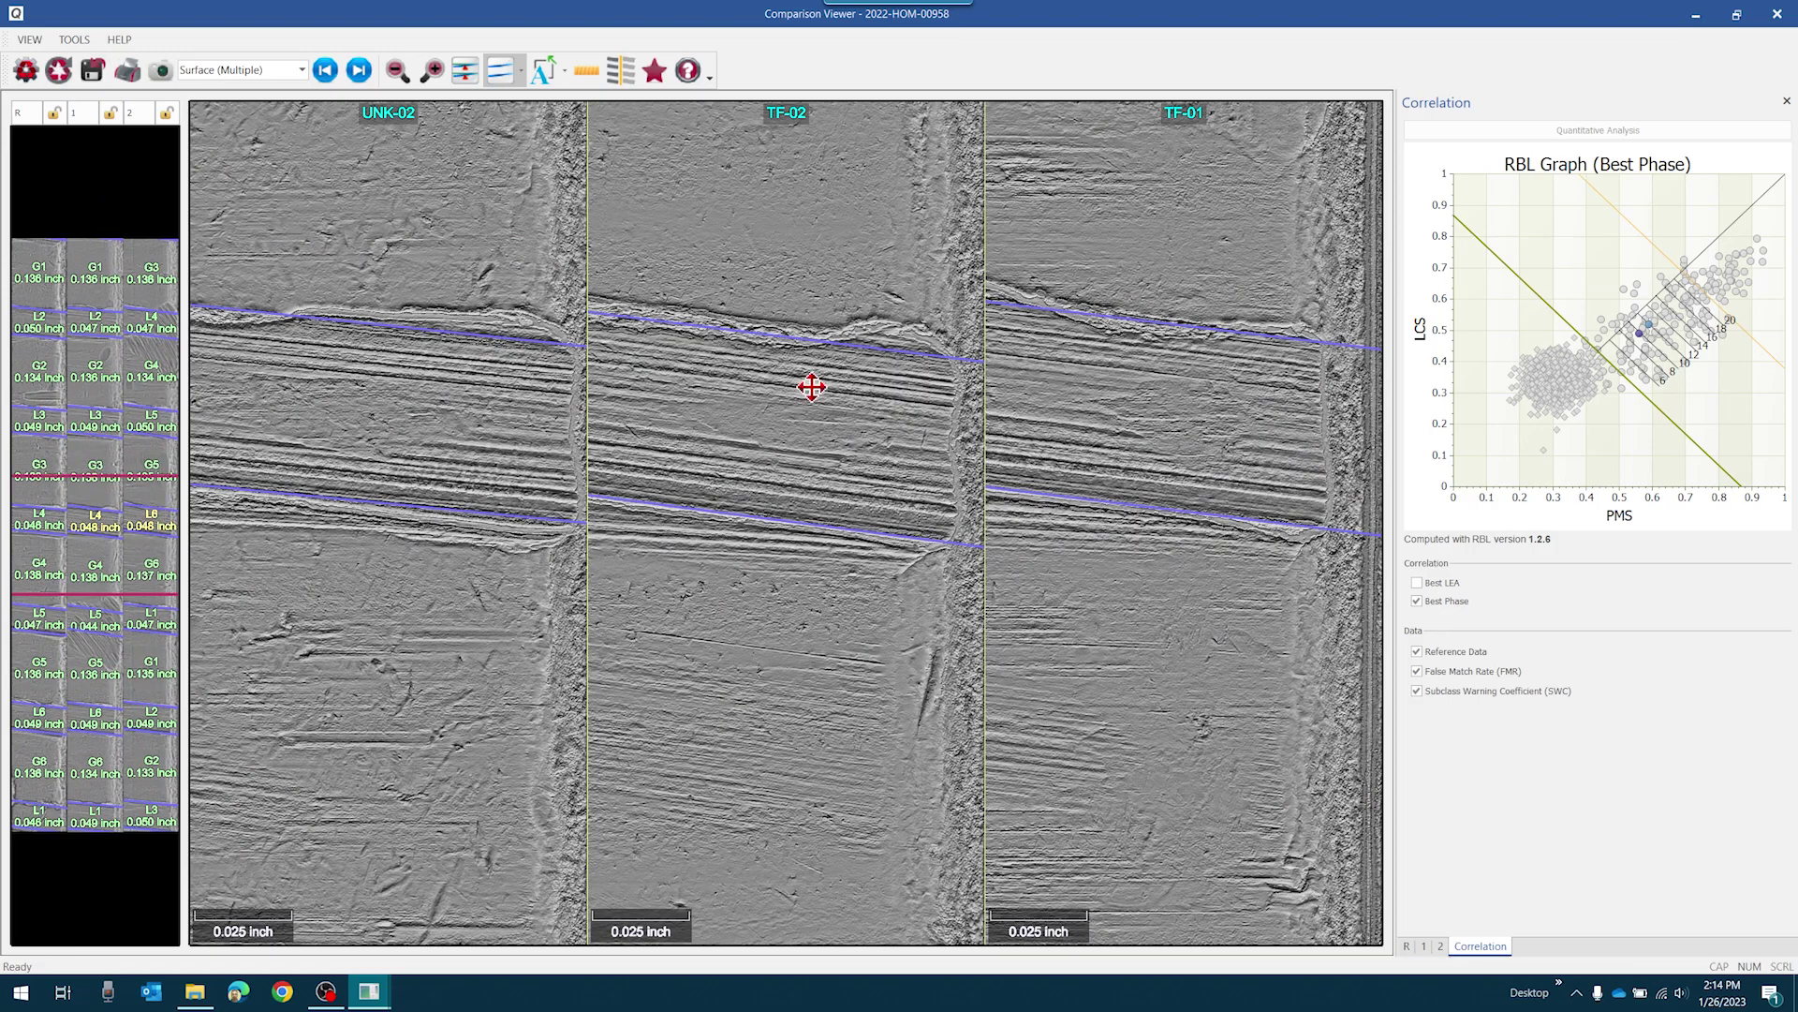
left_click(432, 70)
left_click_drag(856, 440, 777, 495)
left_click_drag(589, 441, 688, 482)
left_click_drag(831, 543, 825, 534)
left_click_drag(441, 502, 568, 542)
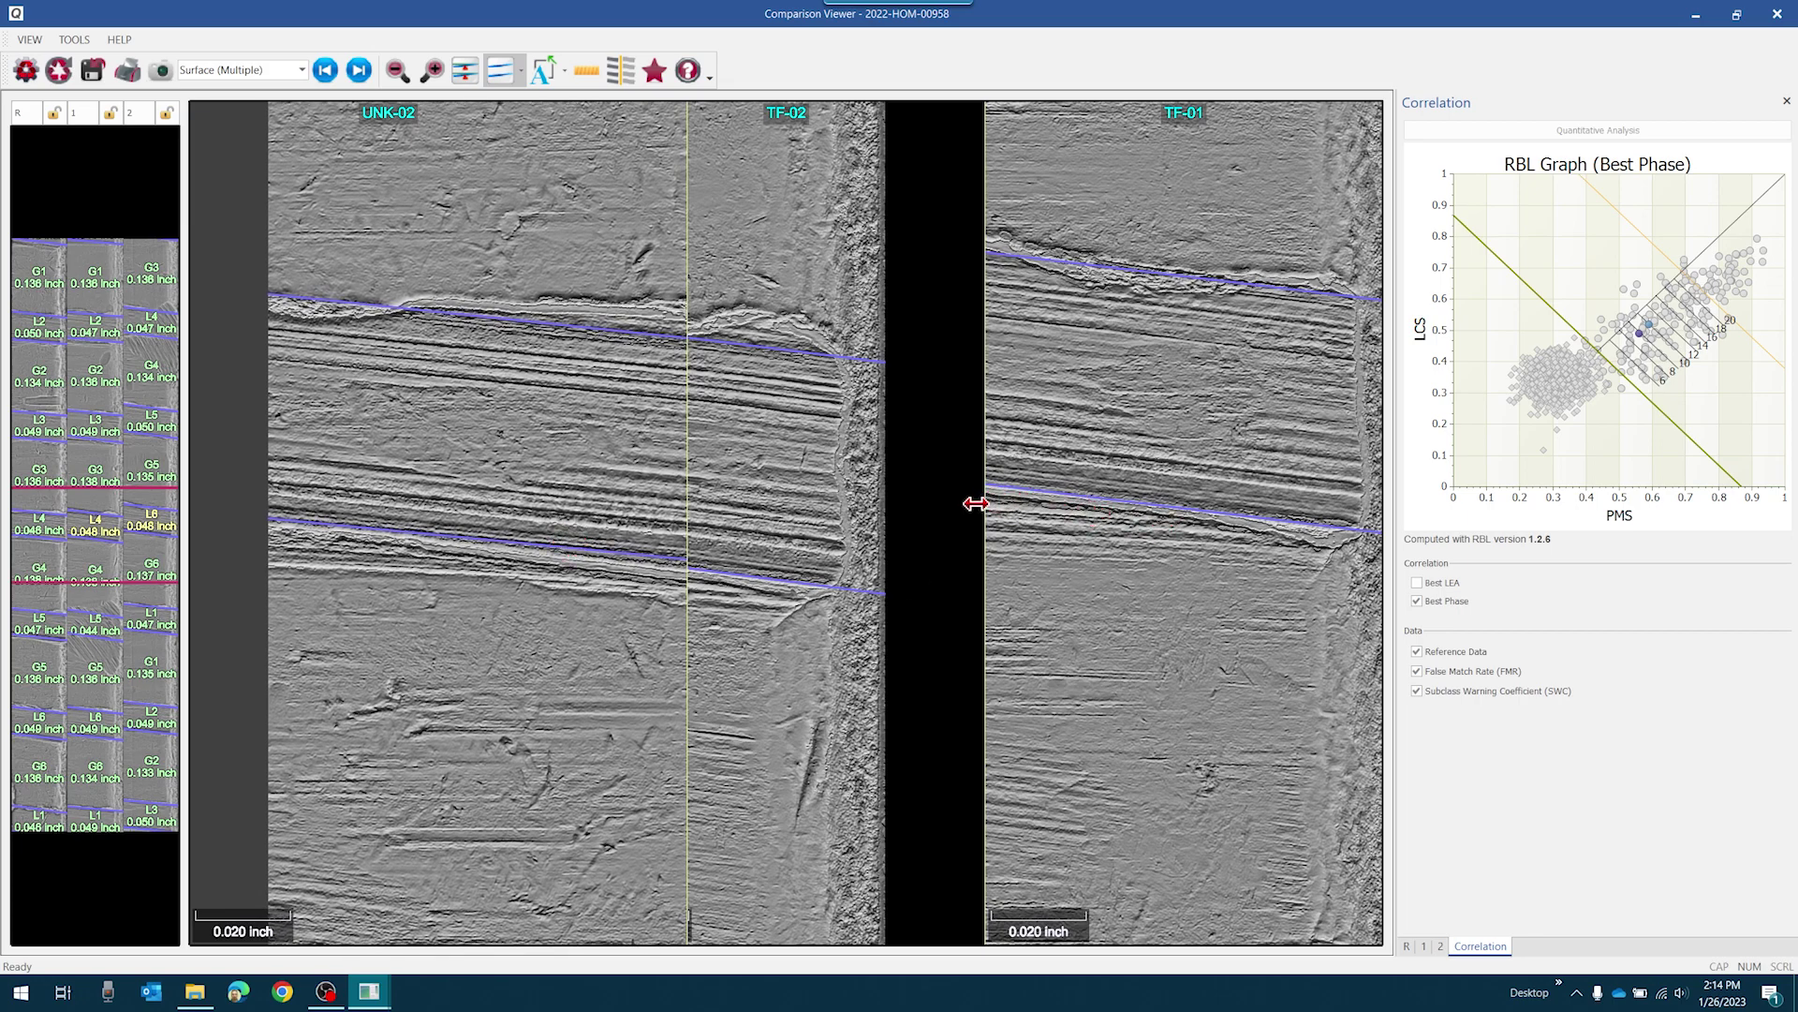
Narrow the TF-02 strip and place TF-01's L6 land directly beside it with the striations aligned.
left_click_drag(985, 500, 811, 534)
left_click_drag(1217, 457, 736, 511)
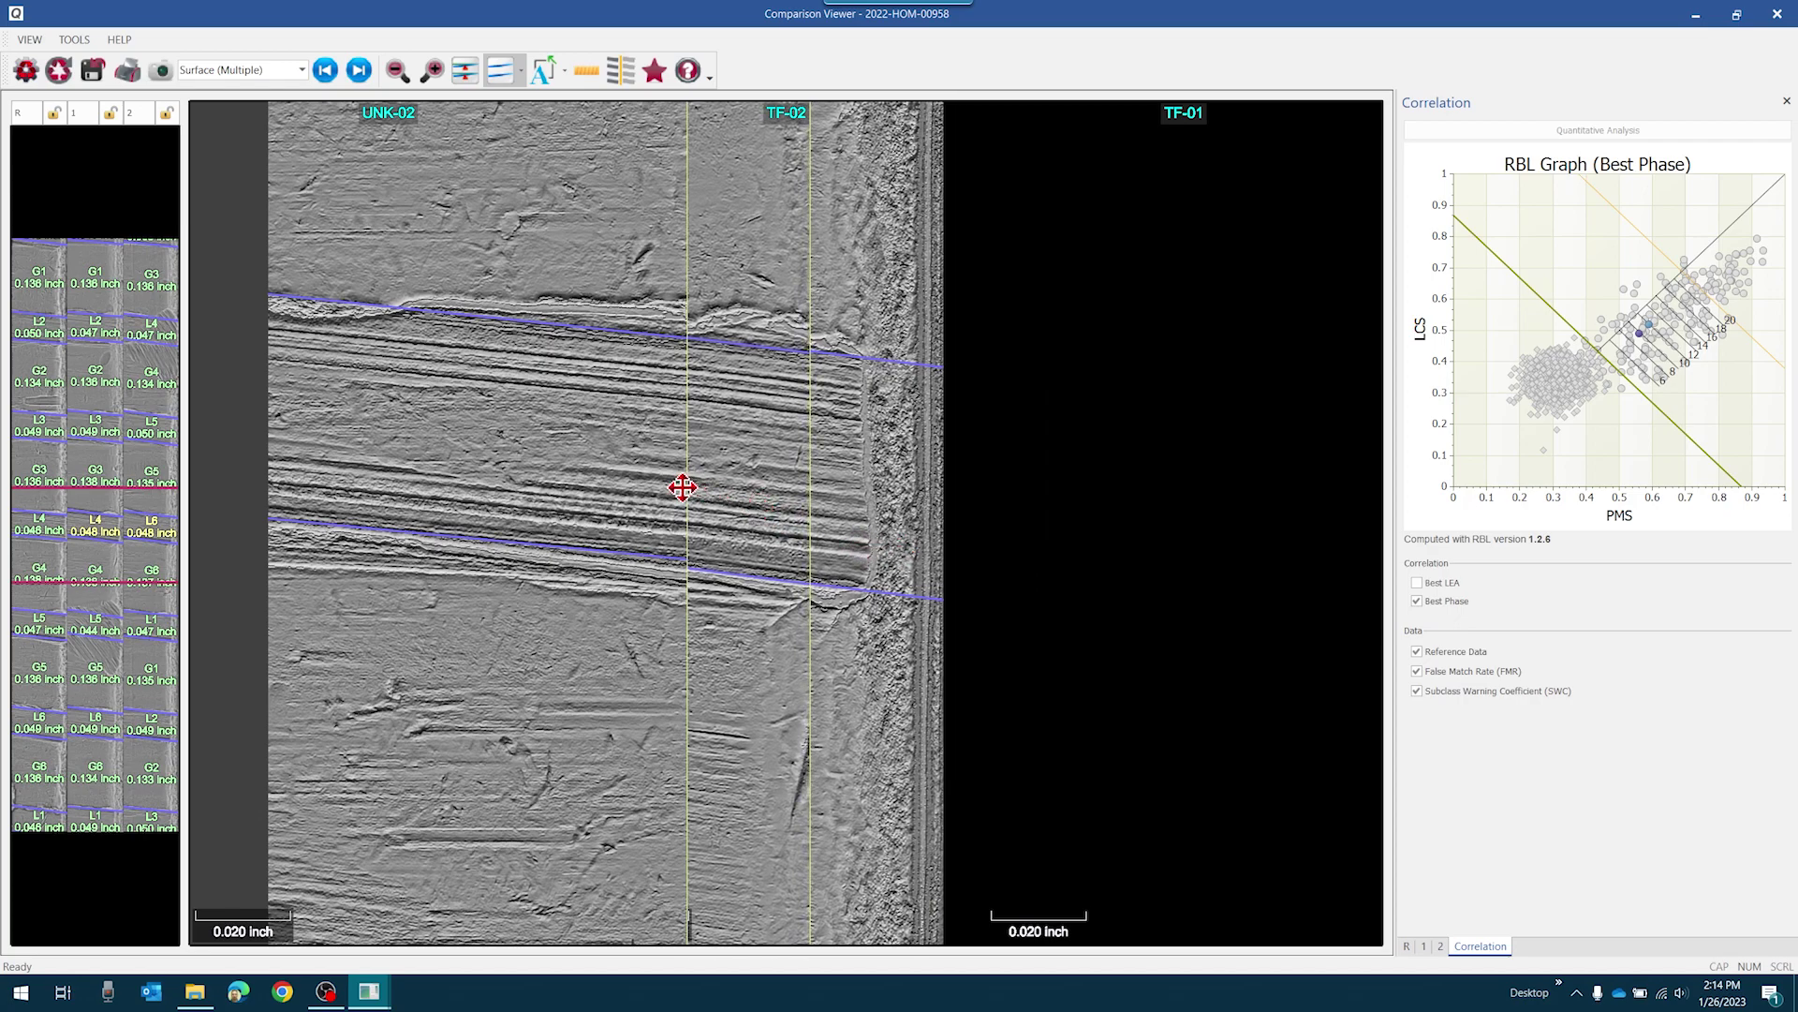
left_click_drag(688, 489, 721, 496)
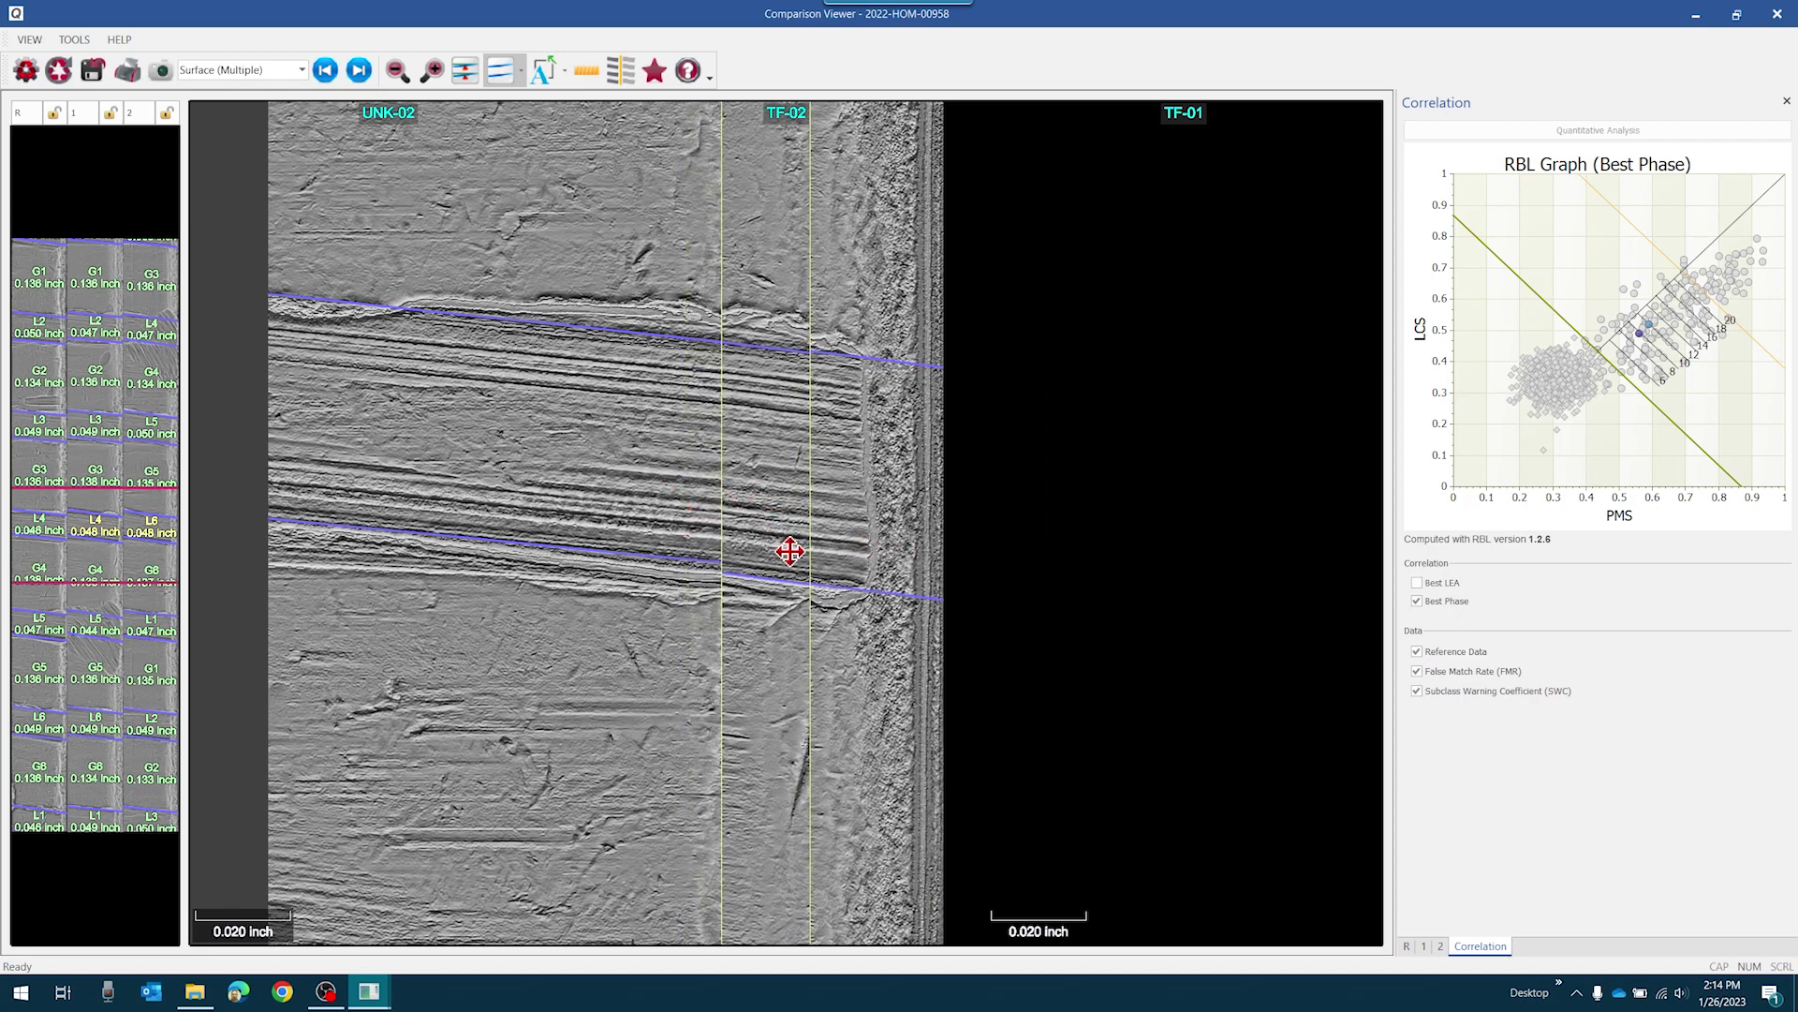
Adjust the lighting of the compared surfaces to D 34 and I 14.
left_click(1406, 946)
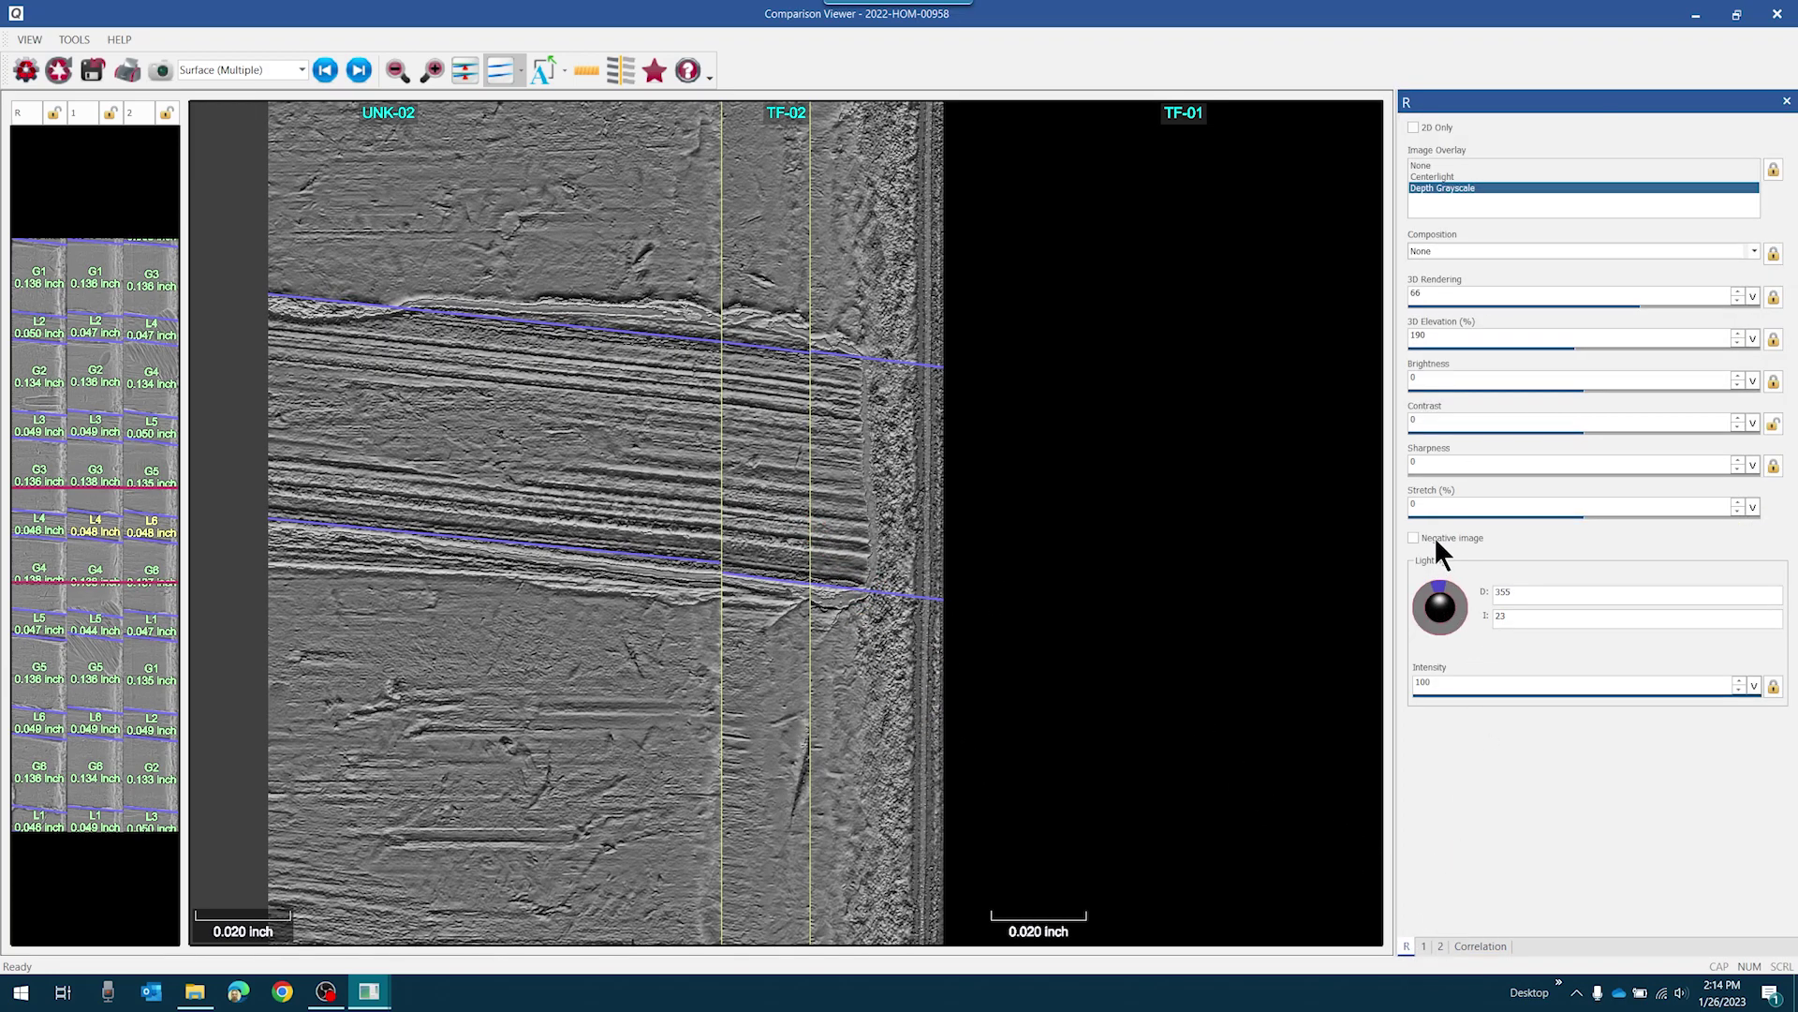
mouse_move(1434, 536)
left_mouse_down()
mouse_move(1523, 586)
mouse_move(1527, 669)
mouse_move(1471, 697)
mouse_move(1412, 693)
mouse_move(1489, 629)
mouse_move(1456, 532)
mouse_move(1392, 537)
mouse_move(1401, 663)
mouse_move(1469, 671)
mouse_move(1509, 616)
mouse_move(1506, 521)
left_mouse_up()
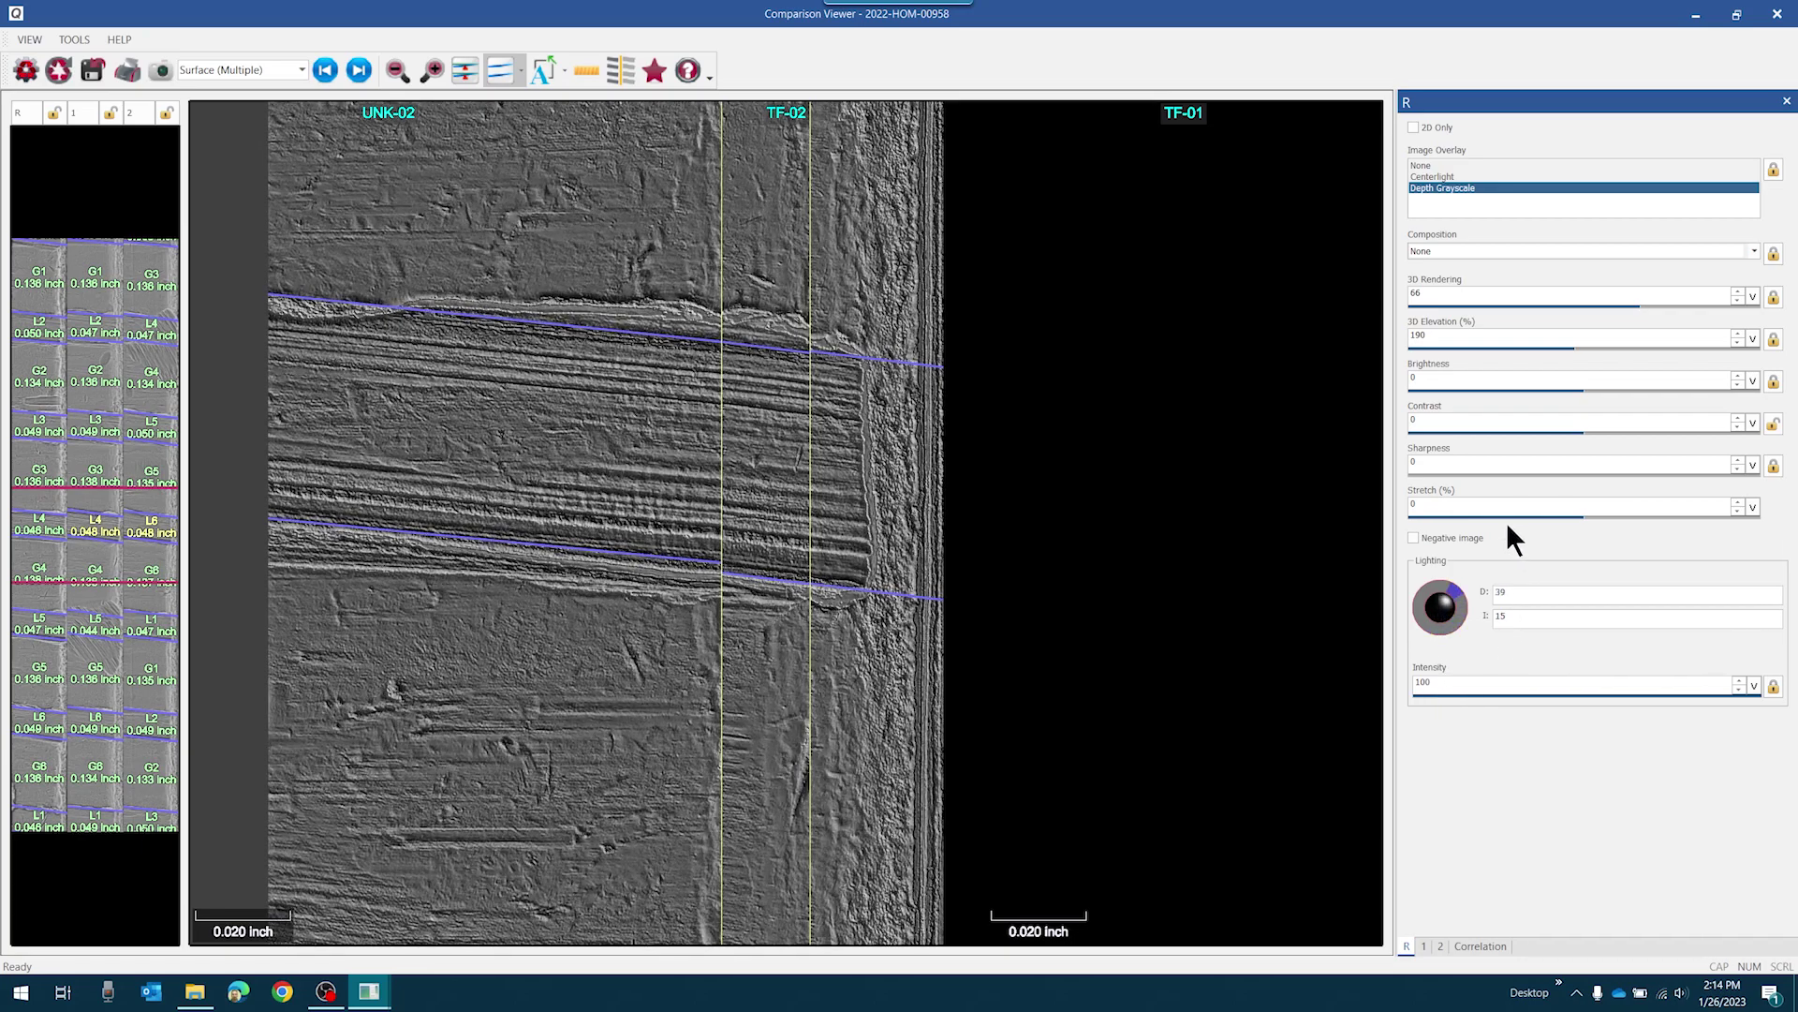
Save a screenshot of the aligned comparison under the name "Cluster Group 1".
left_click(168, 70)
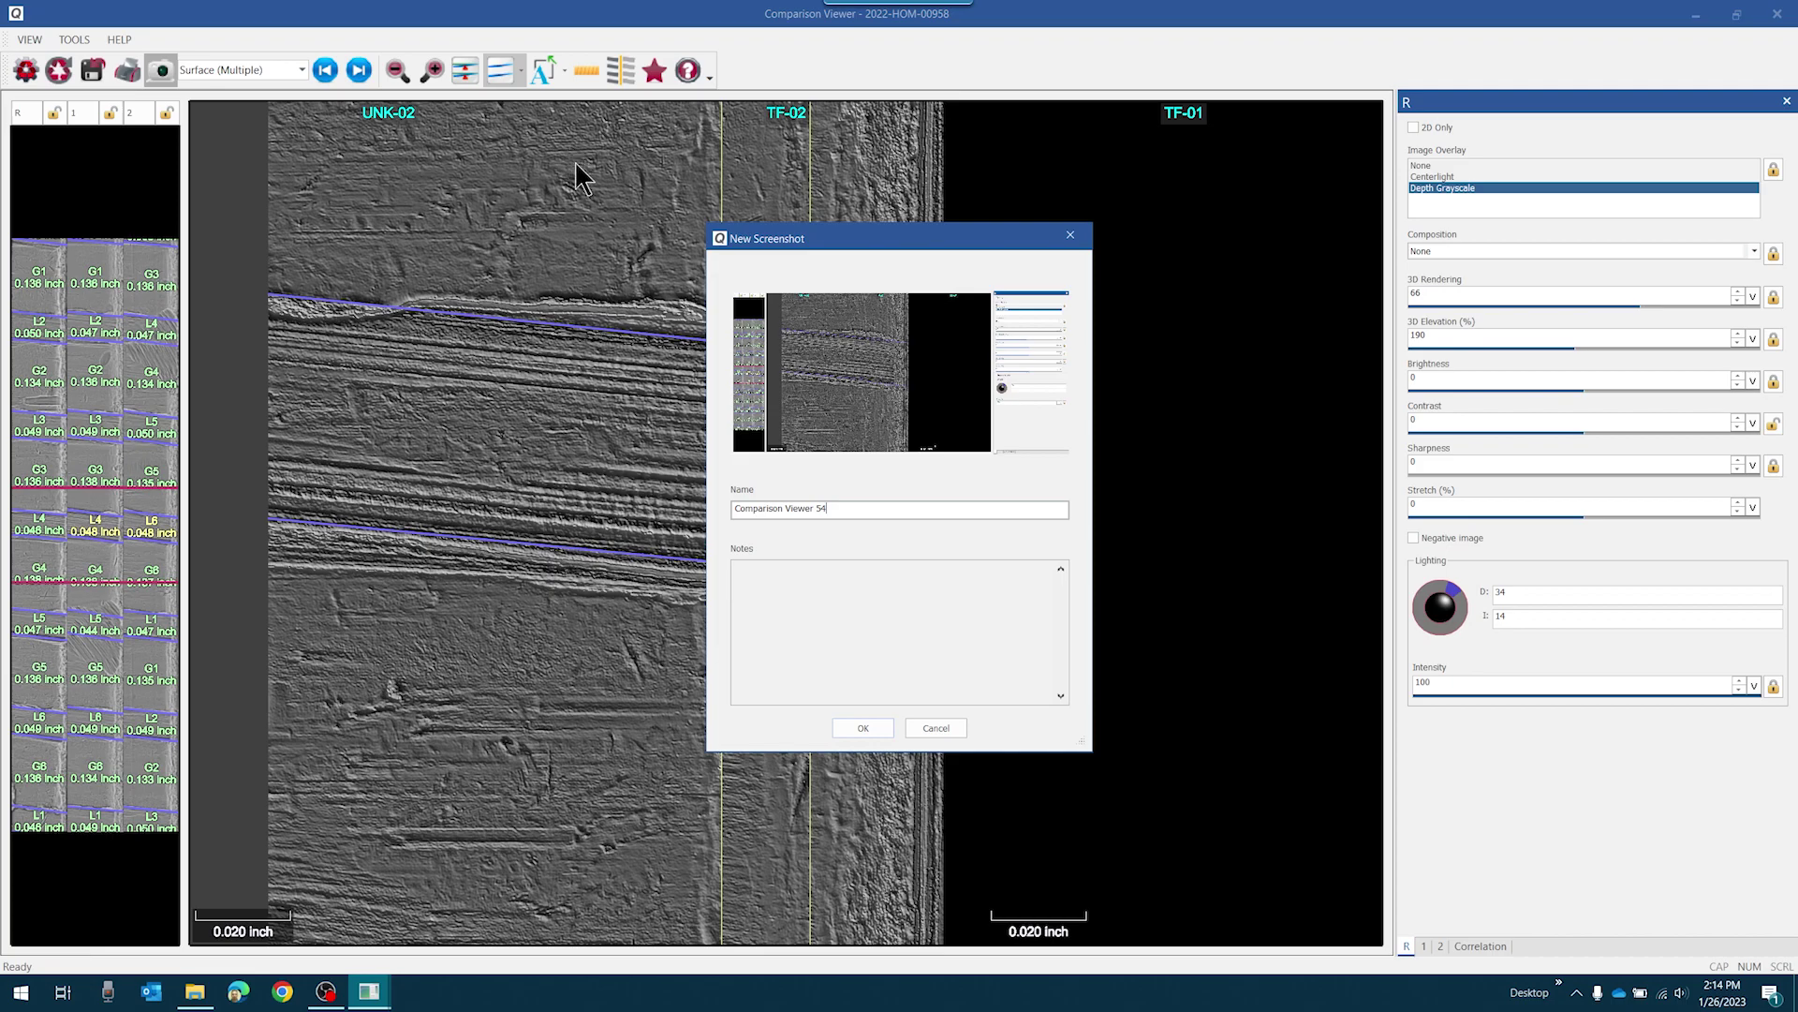
left_click_drag(839, 510, 616, 506)
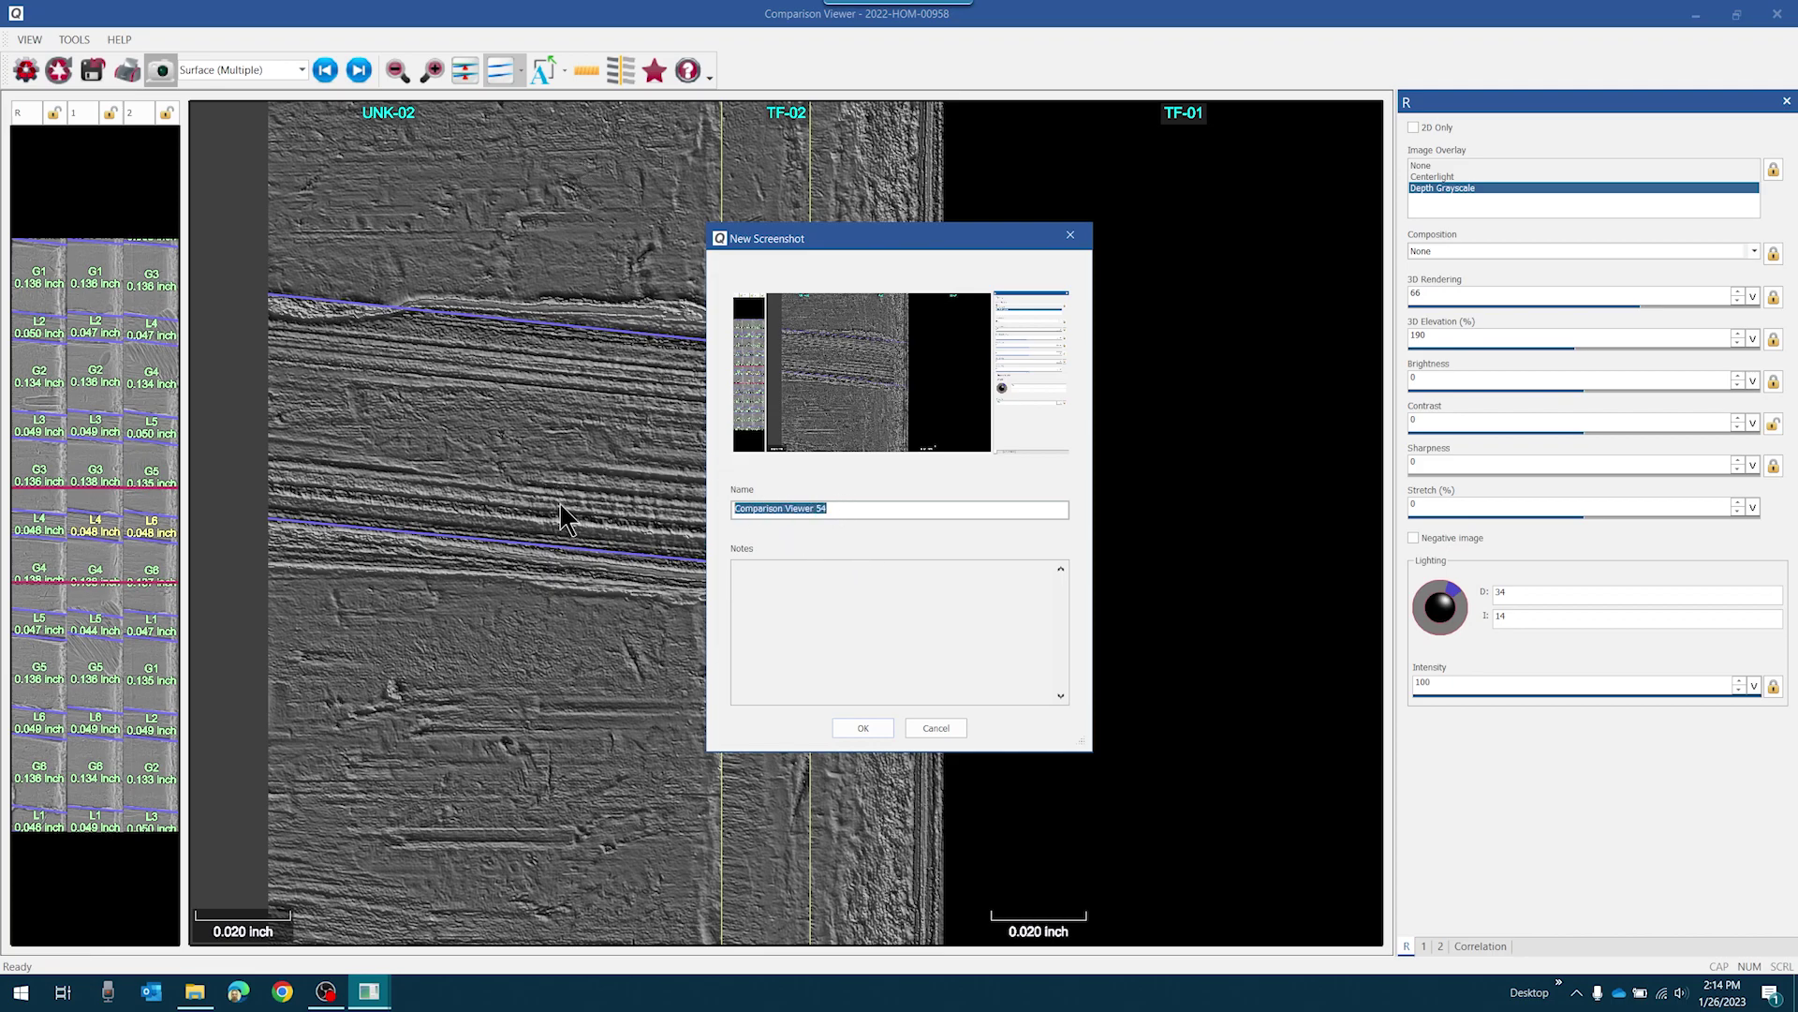
type("Cluster Group 1")
left_click(862, 728)
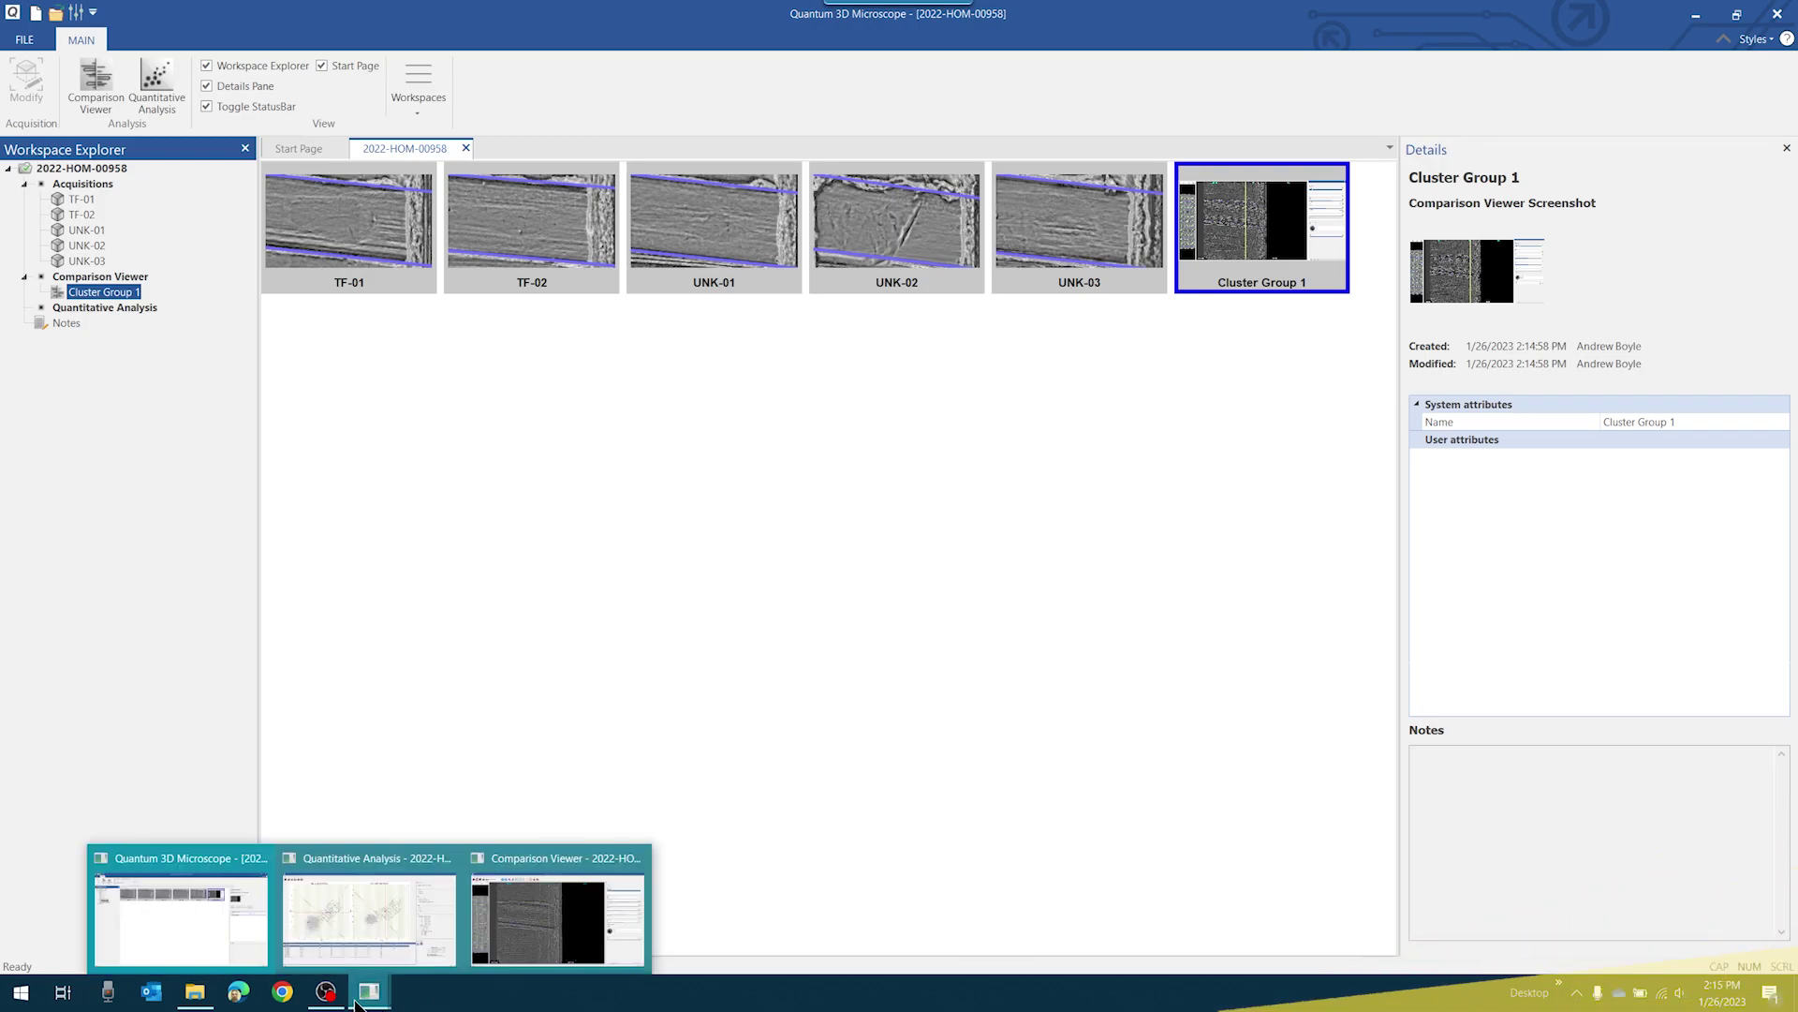
Return to the Comparison Viewer window and close it.
mouse_move(370, 989)
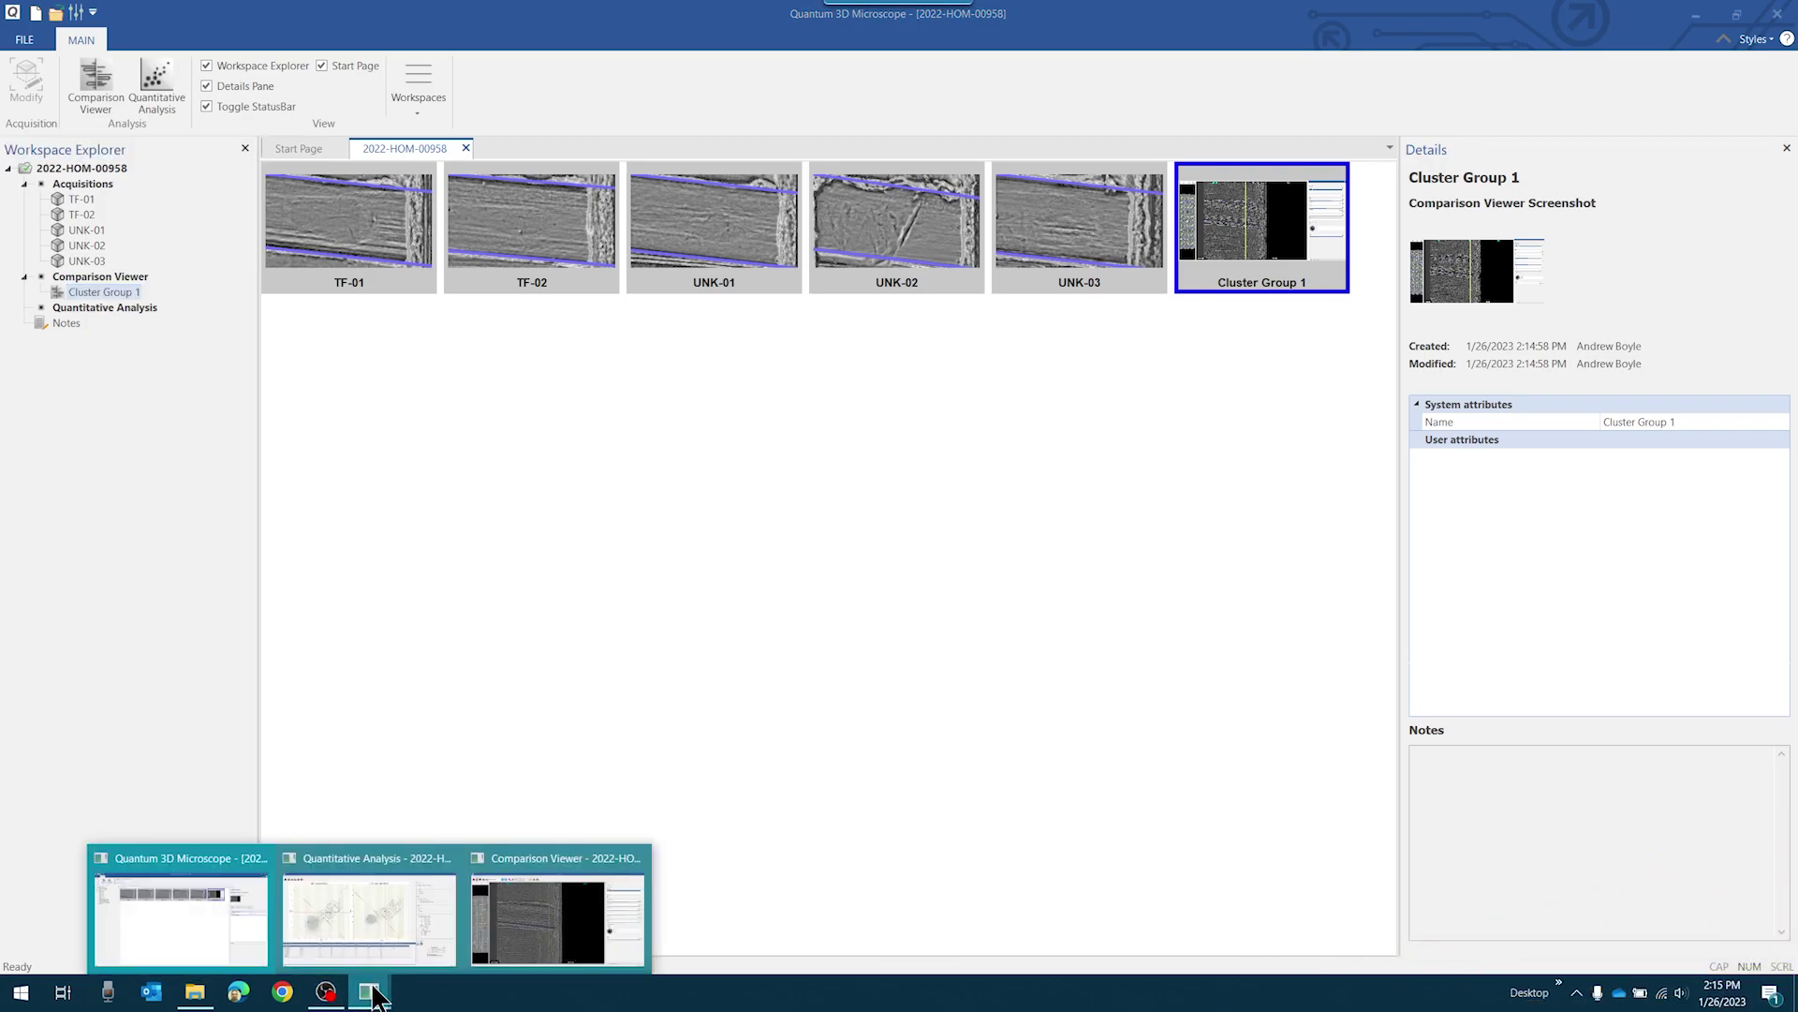
left_click(521, 875)
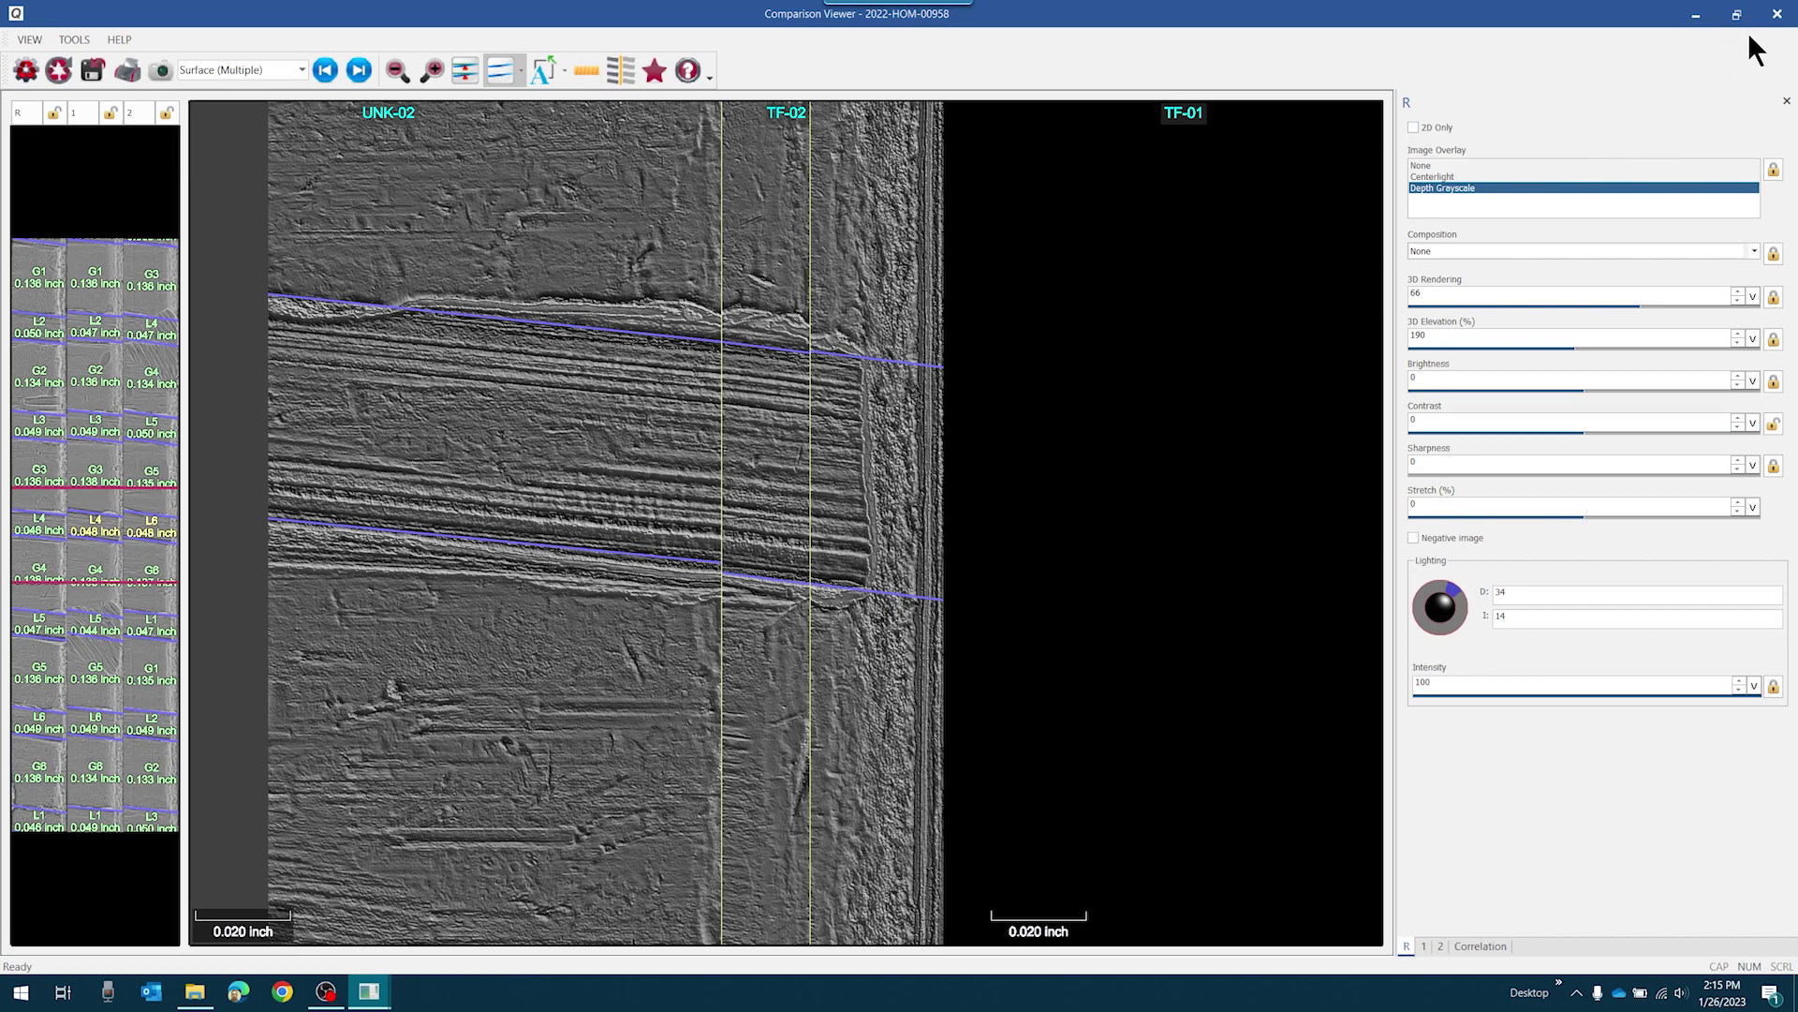
left_click(1780, 17)
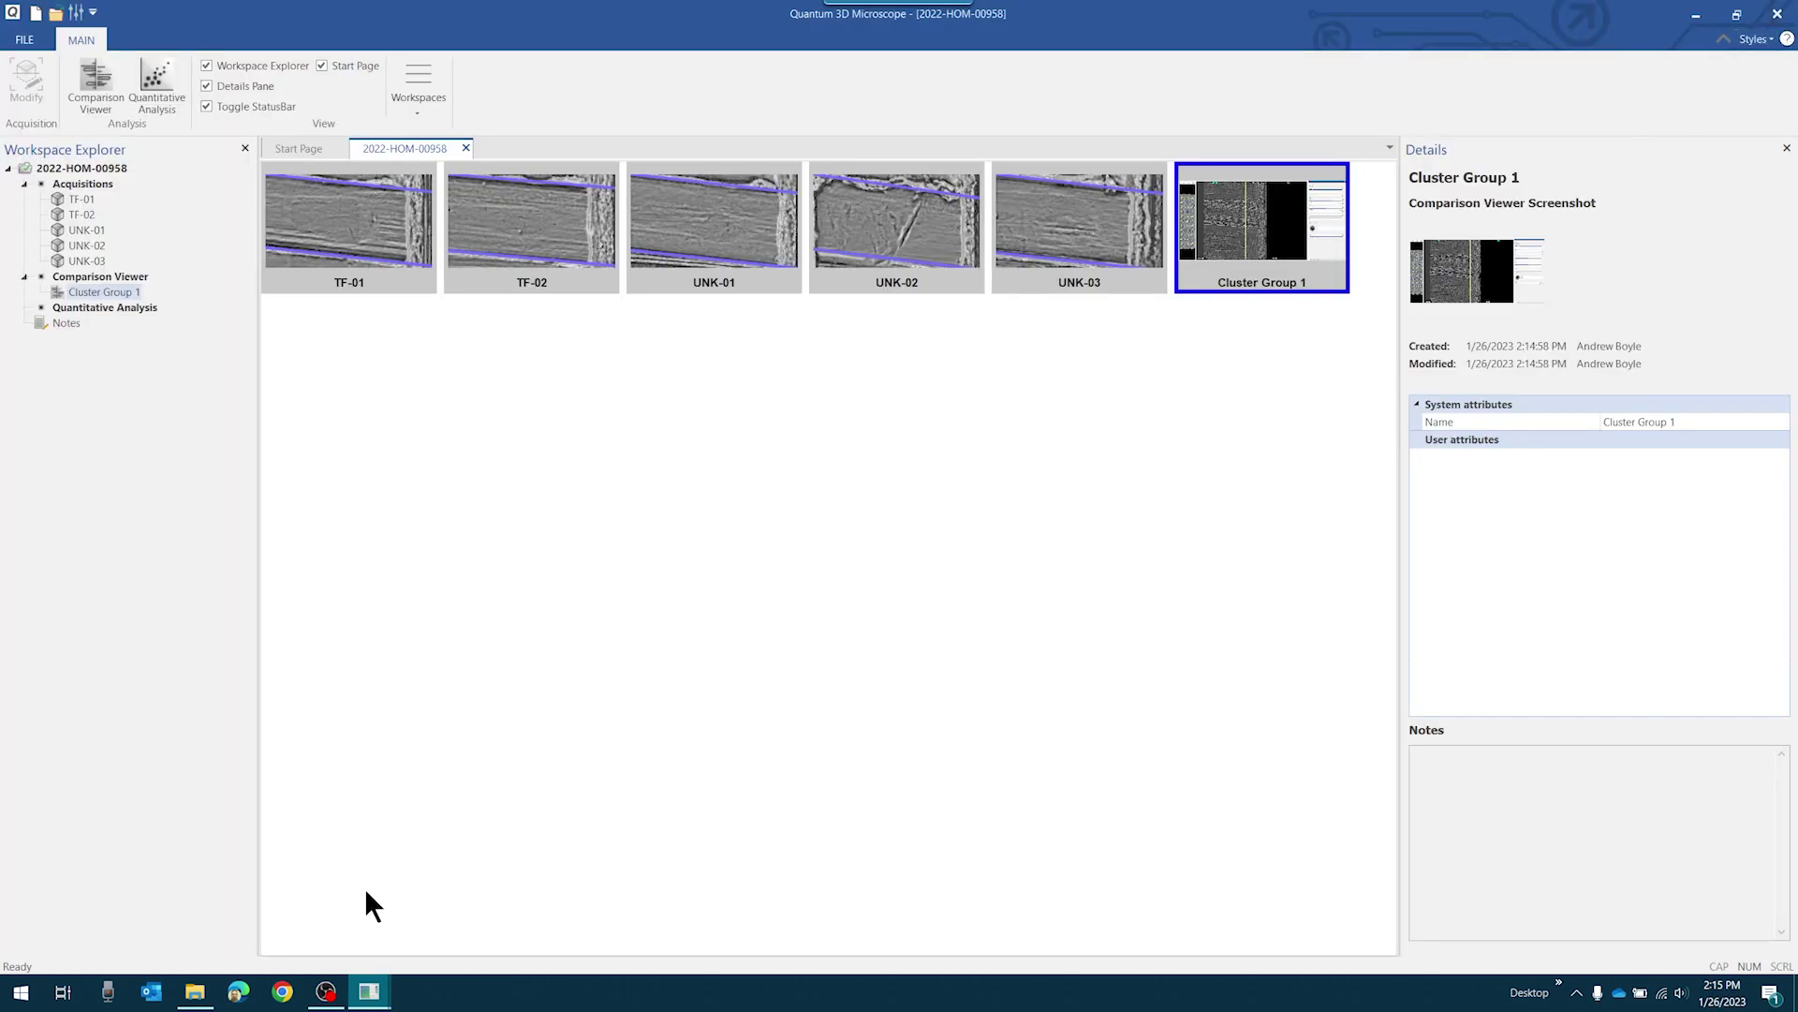
Close the Quantitative Analysis window, keeping a screenshot of it in the workspace.
mouse_move(379, 998)
left_click(437, 895)
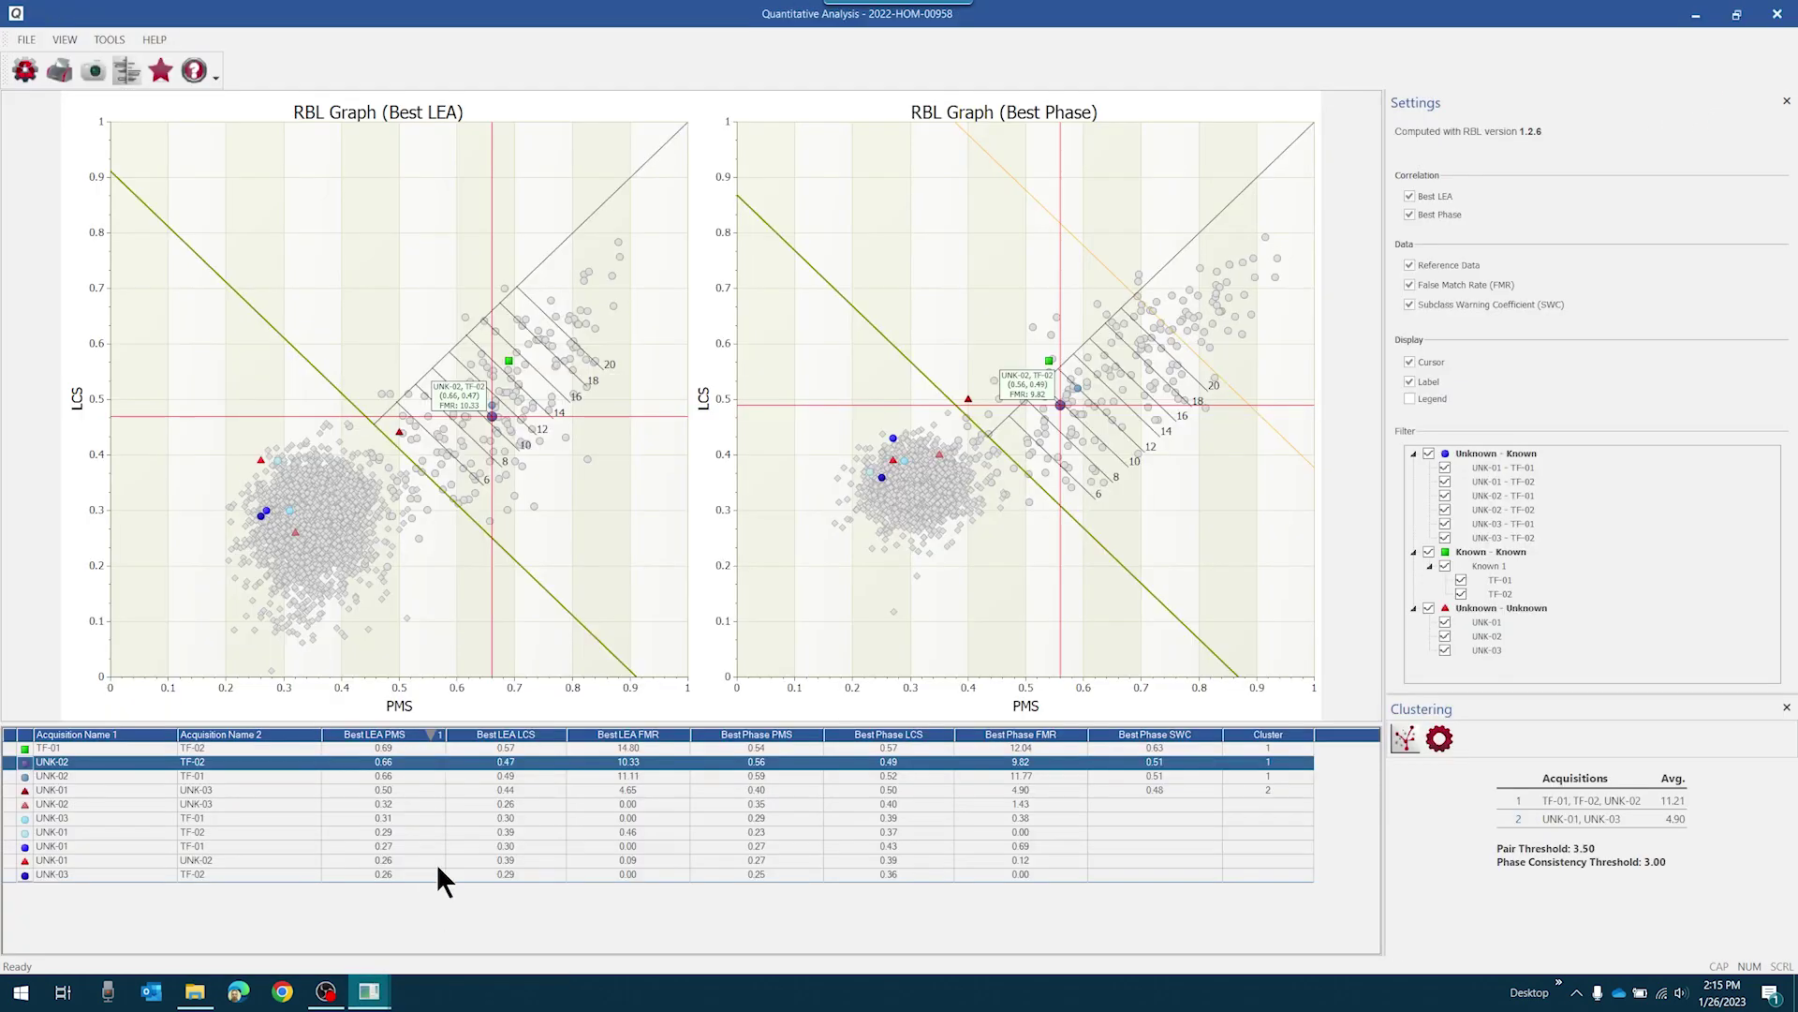
left_click(1780, 15)
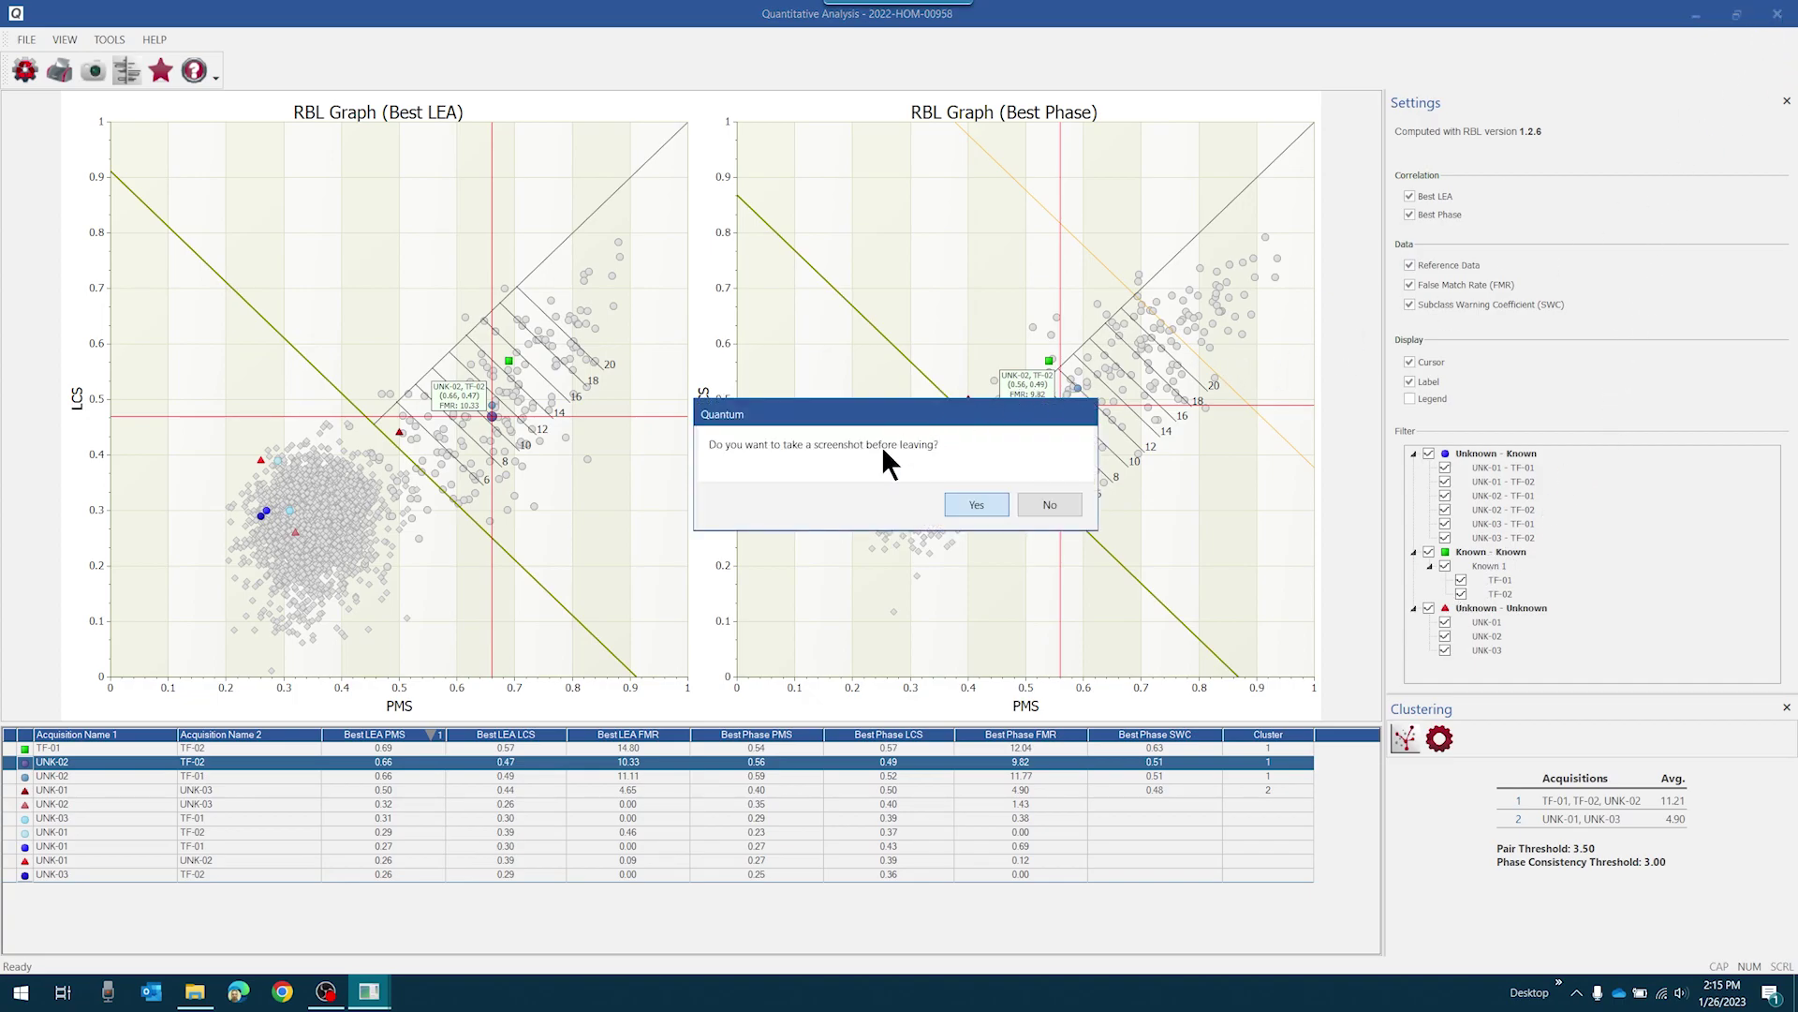
left_click(976, 504)
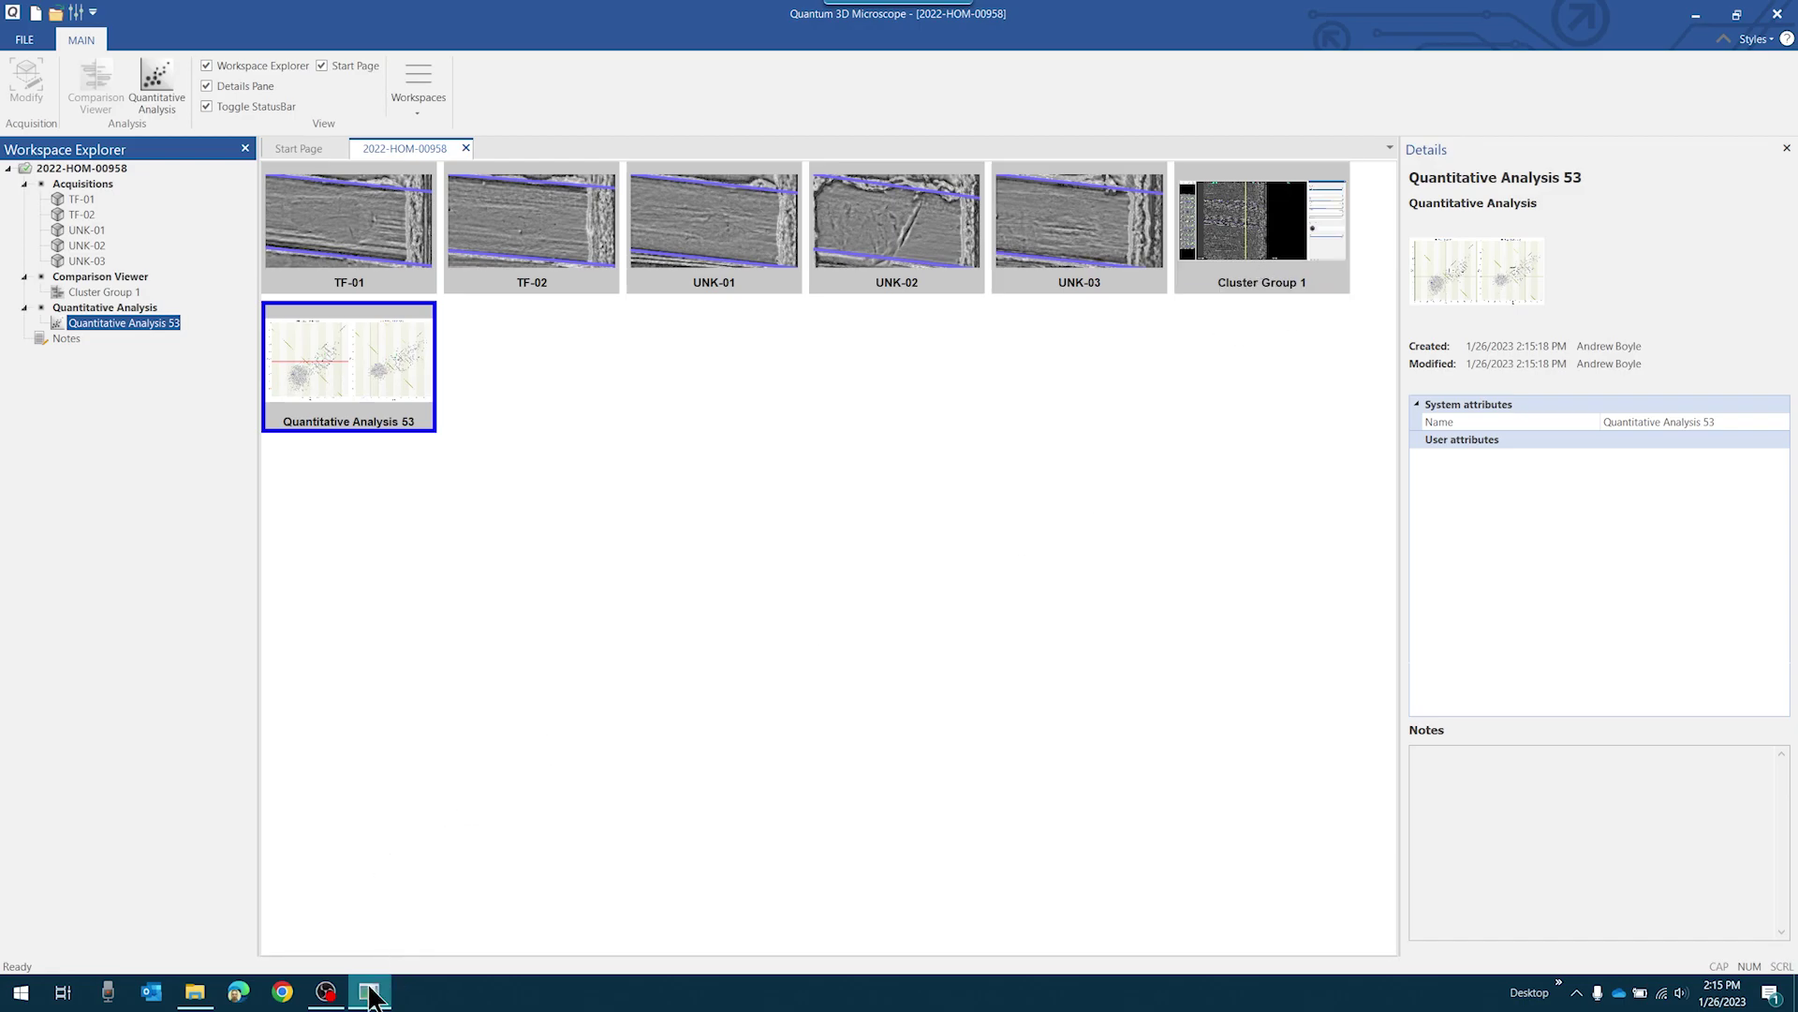
Reopen the saved Cluster Group 1 comparison, nudge TF-01, browse to the L6, L6 and L2 lands, and close it.
mouse_move(371, 991)
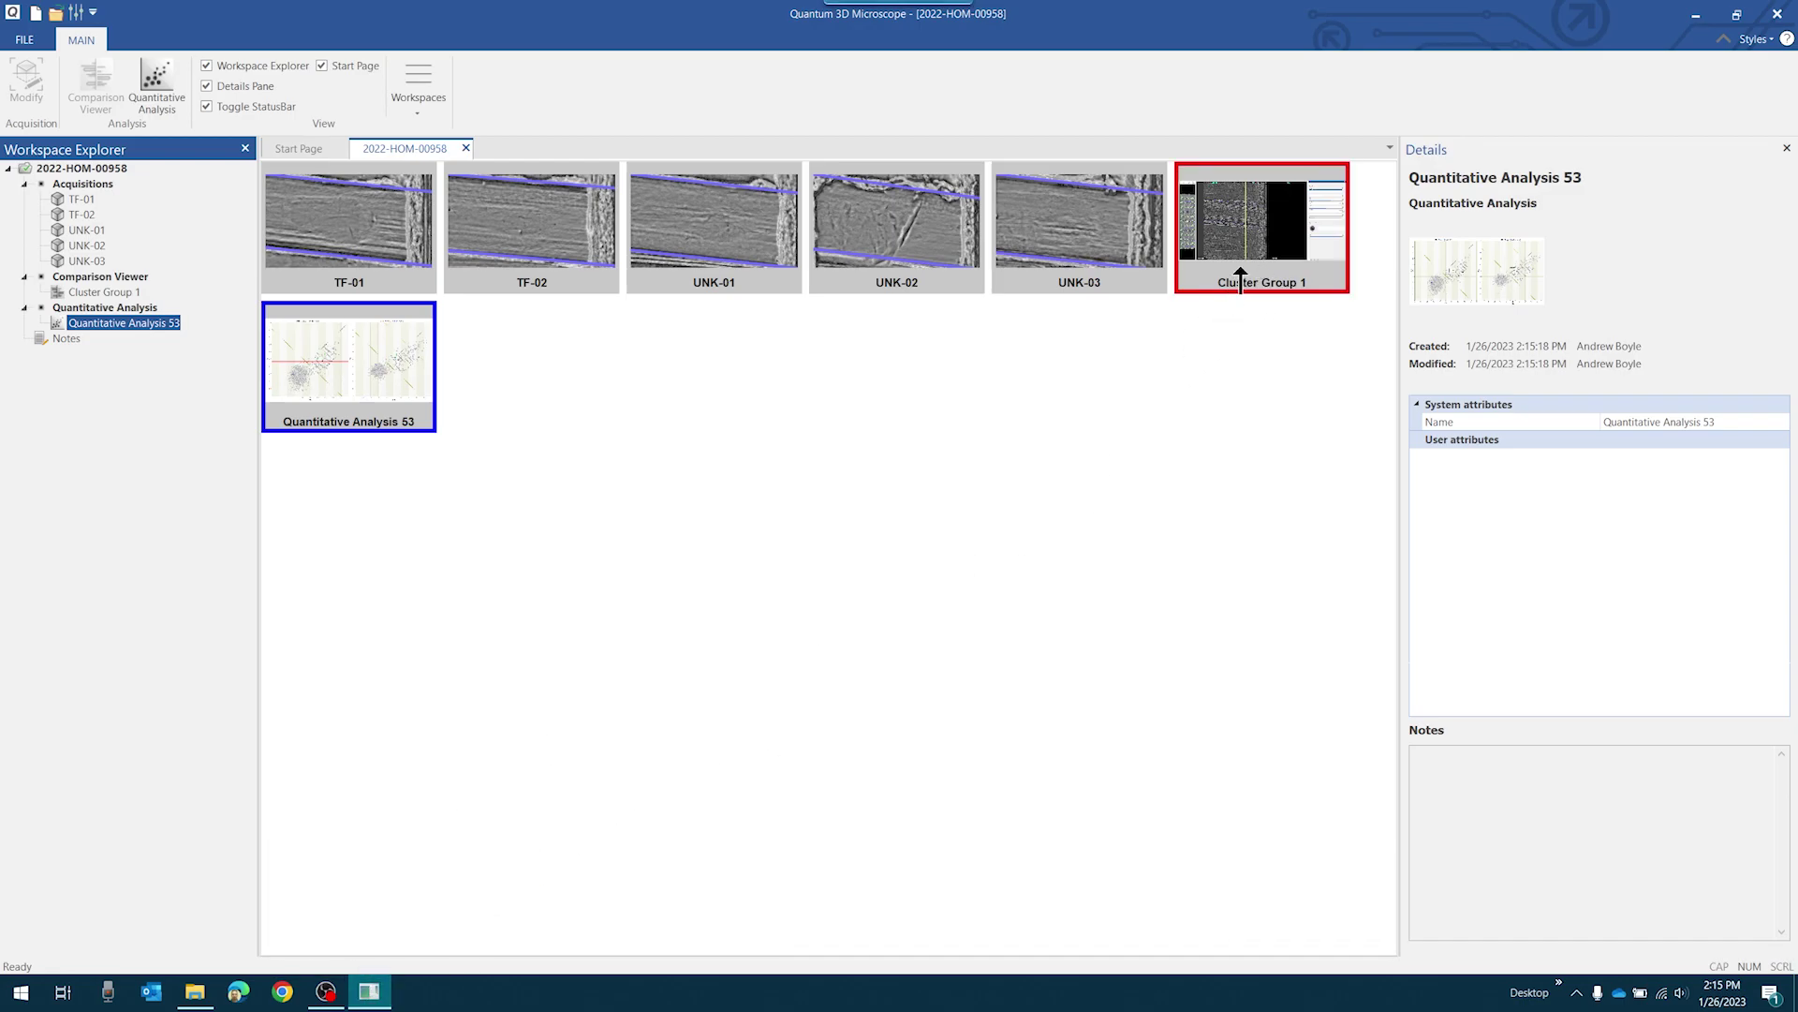
double_click(1252, 231)
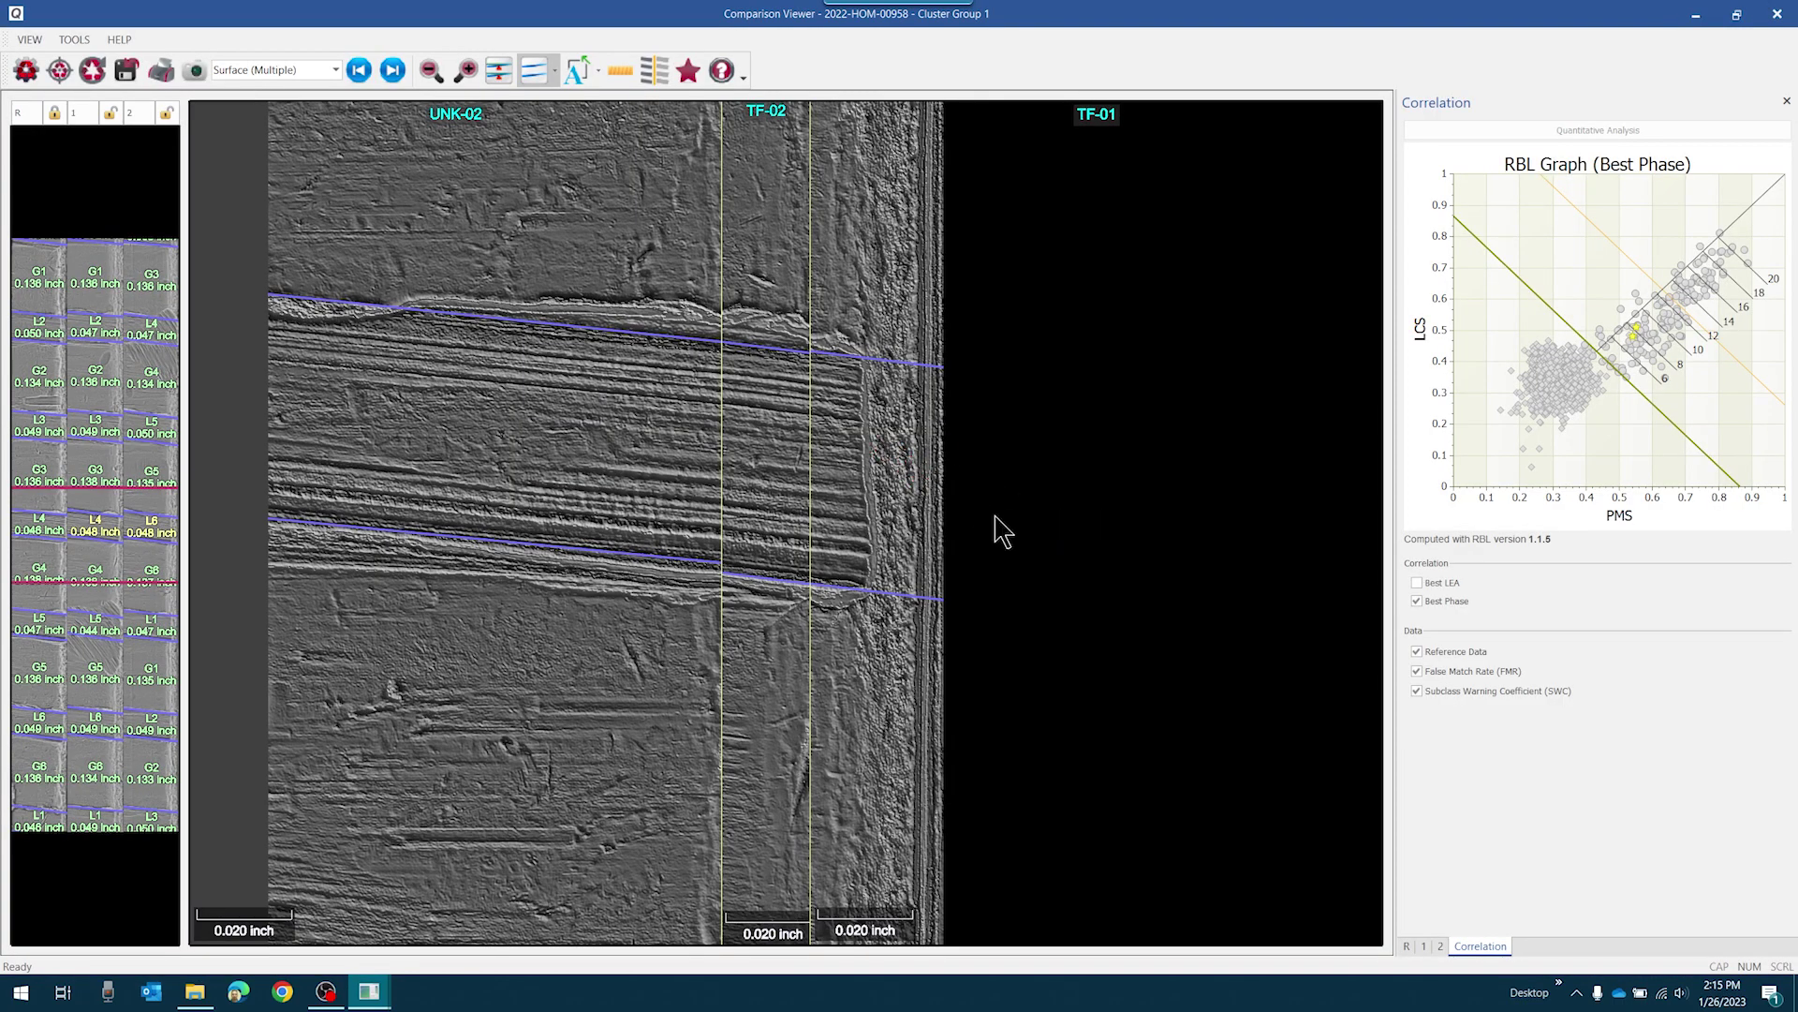
mouse_move(903, 493)
left_mouse_down()
mouse_move(891, 465)
mouse_move(875, 480)
left_mouse_up()
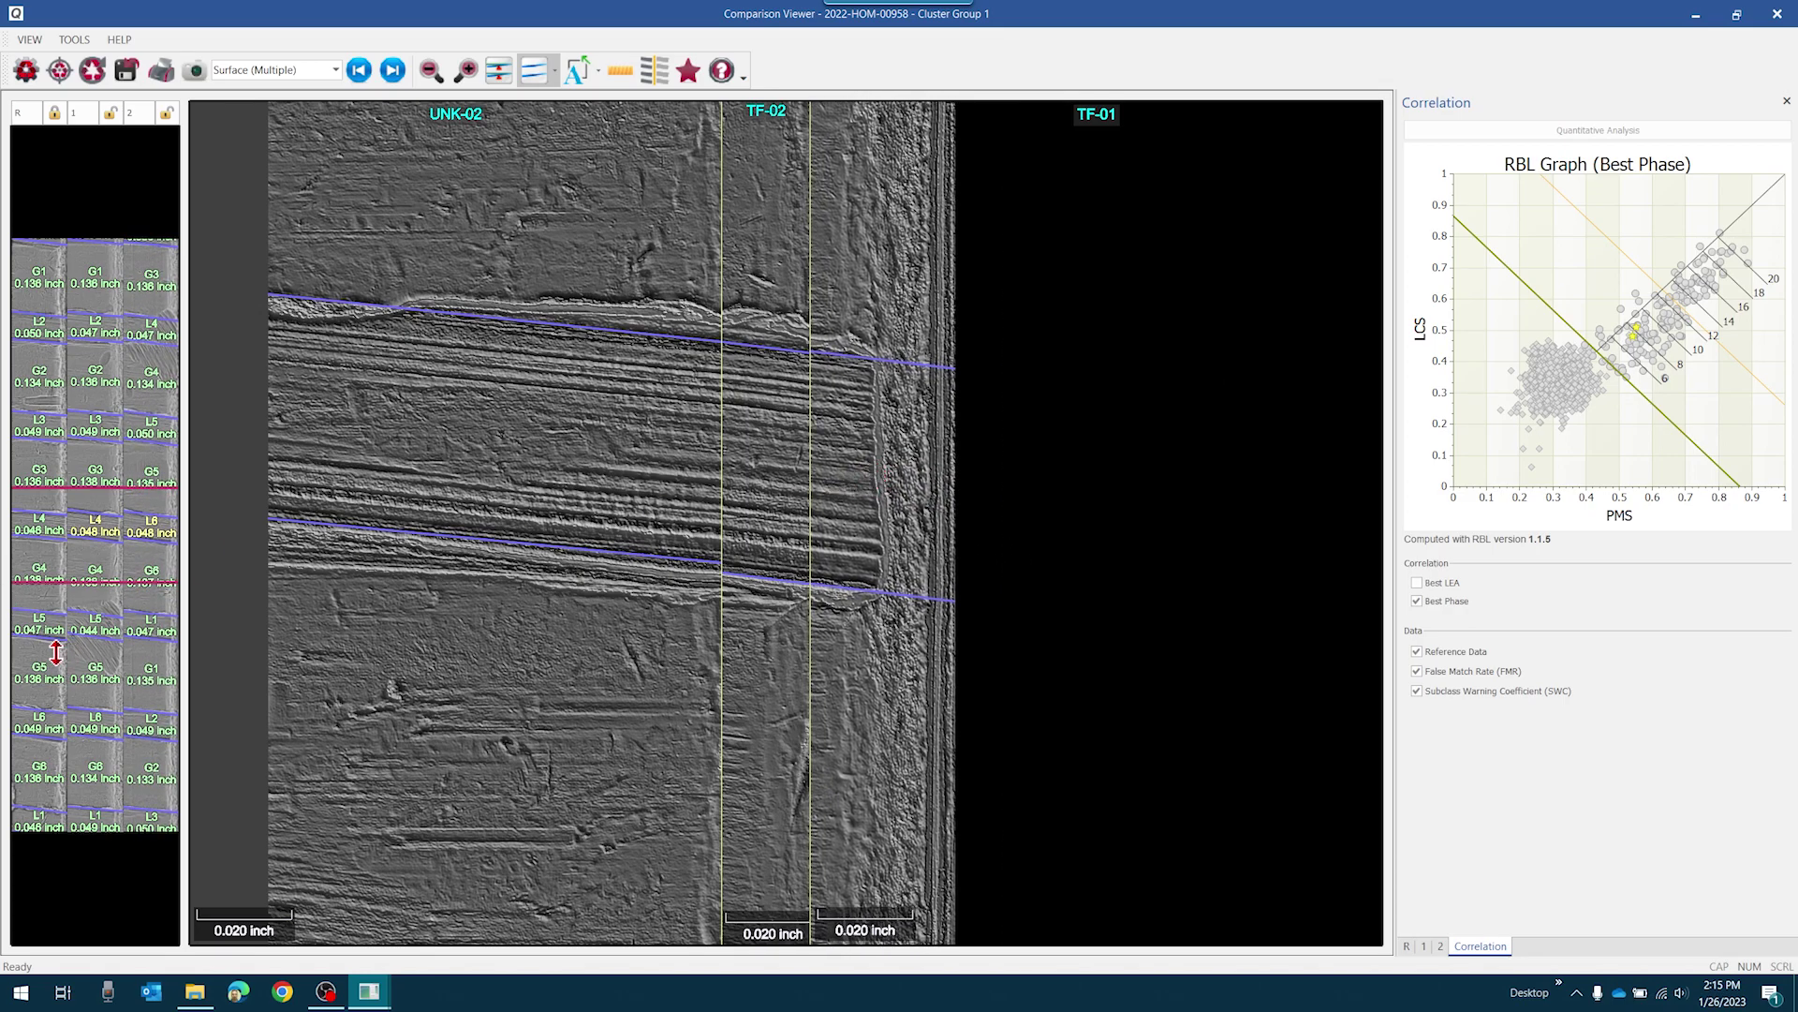
left_click_drag(41, 720, 35, 631)
left_click_drag(41, 737, 39, 637)
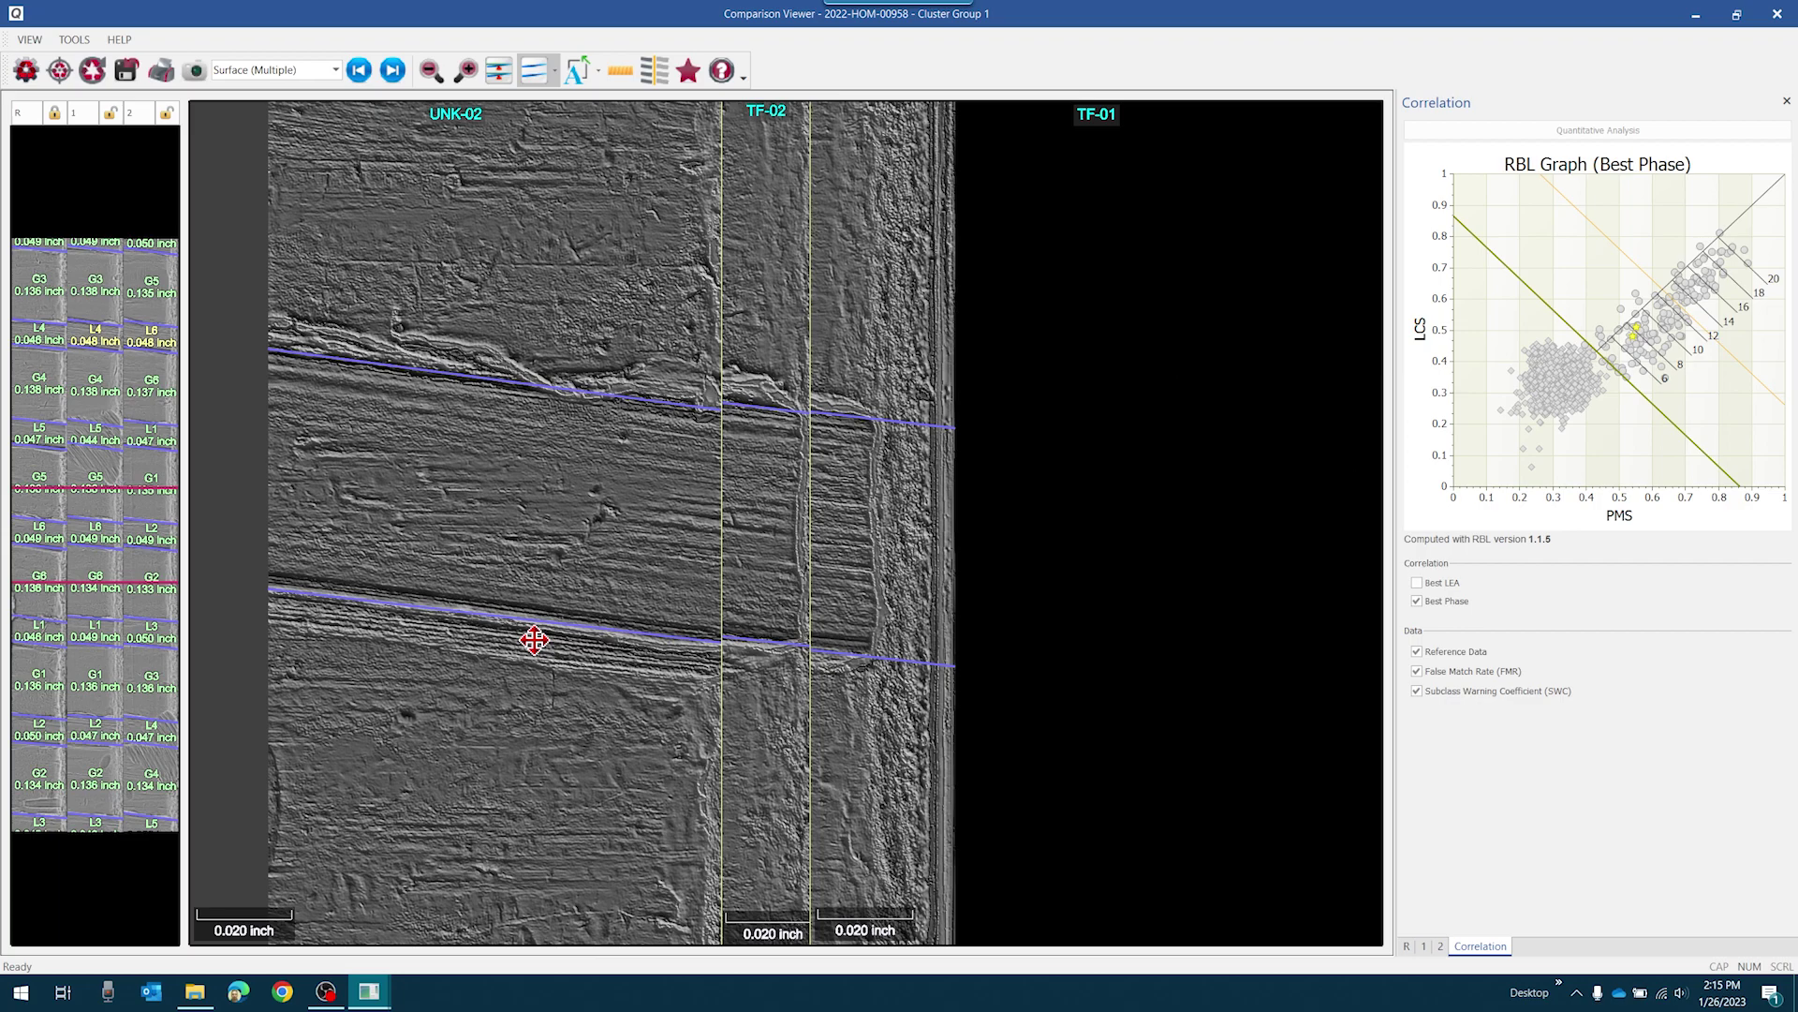
left_click(1777, 14)
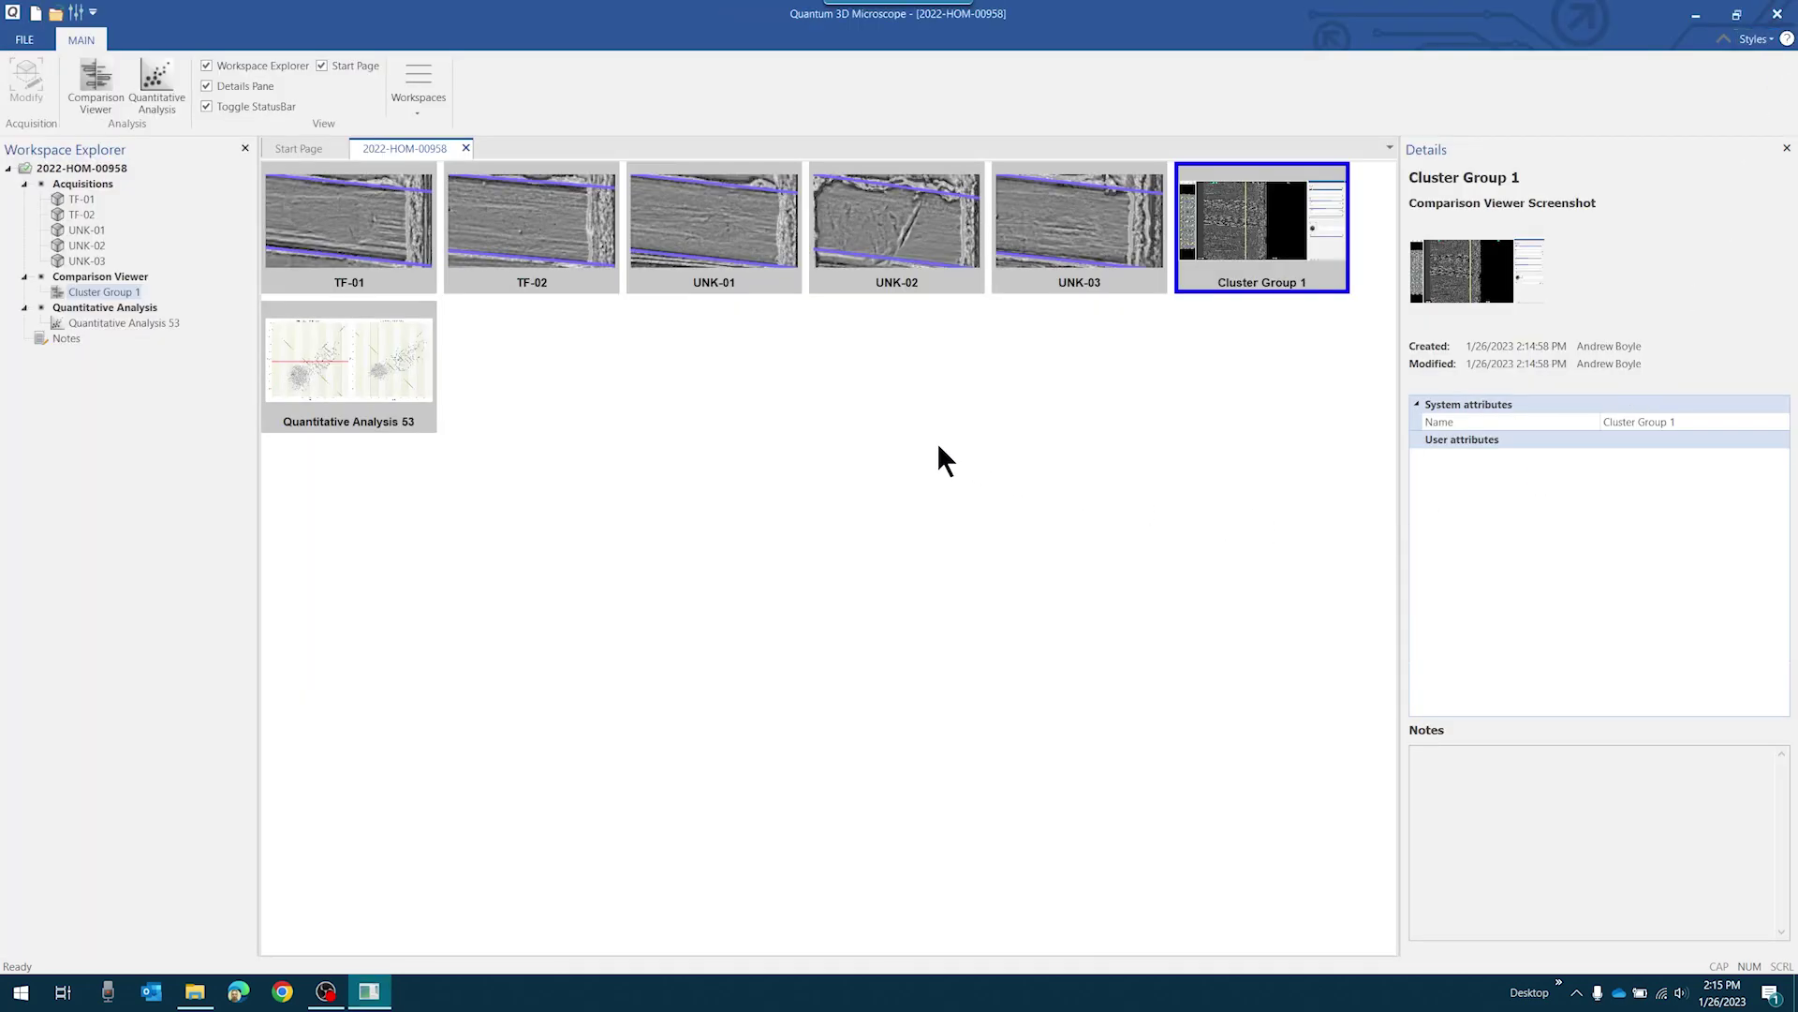